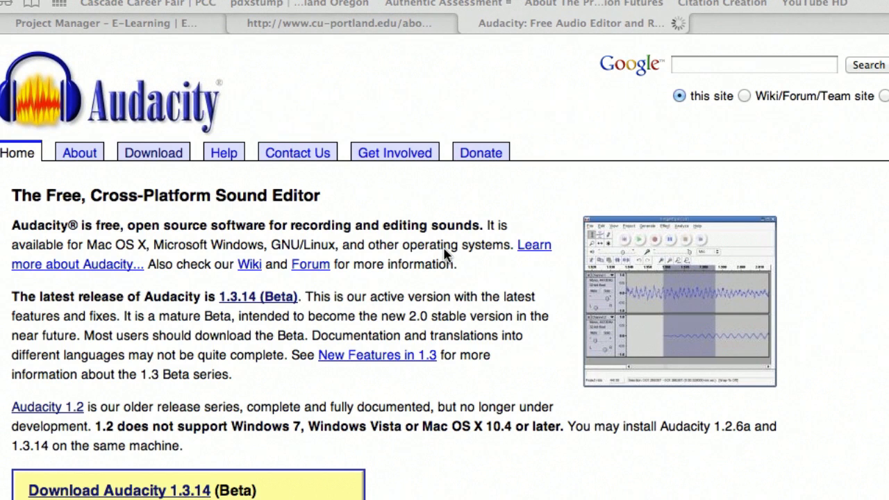
# Open Audacity's other downloads page and go to the Windows download of the 1.3 Series (Beta).
pyautogui.scroll(-3, 444, 254)
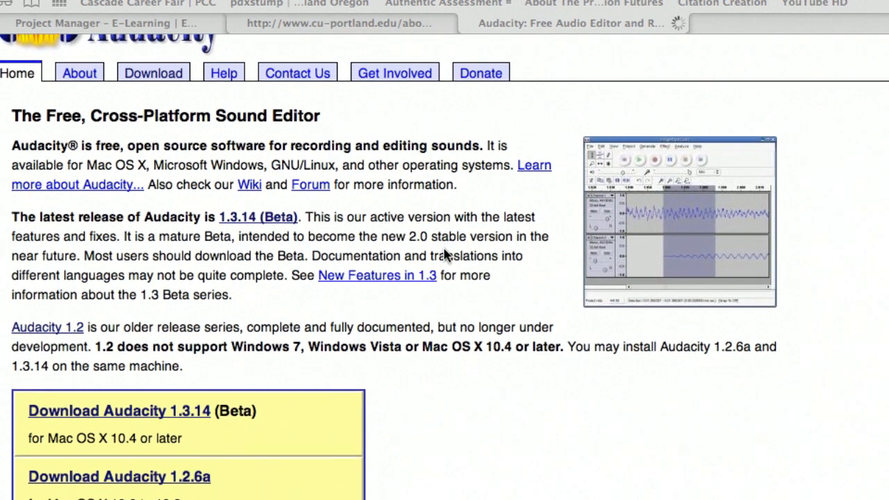
pyautogui.scroll(-2, 444, 255)
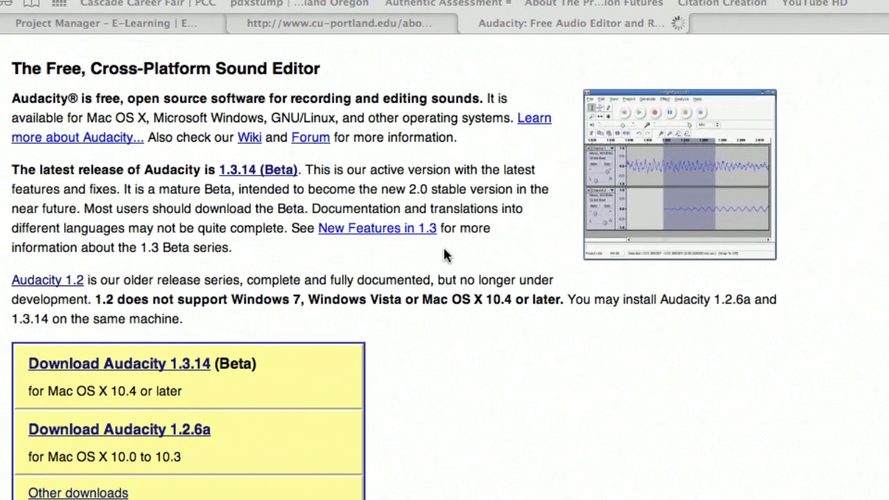
pyautogui.scroll(3, 443, 250)
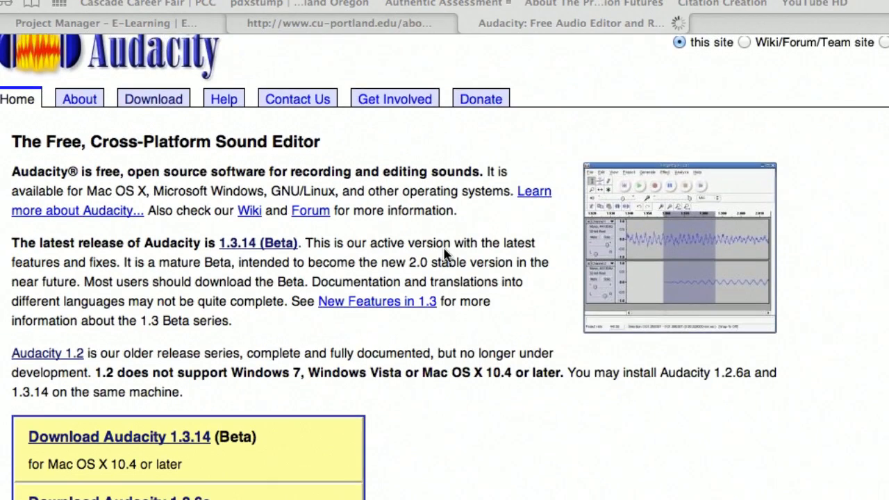
pyautogui.scroll(-6, 444, 250)
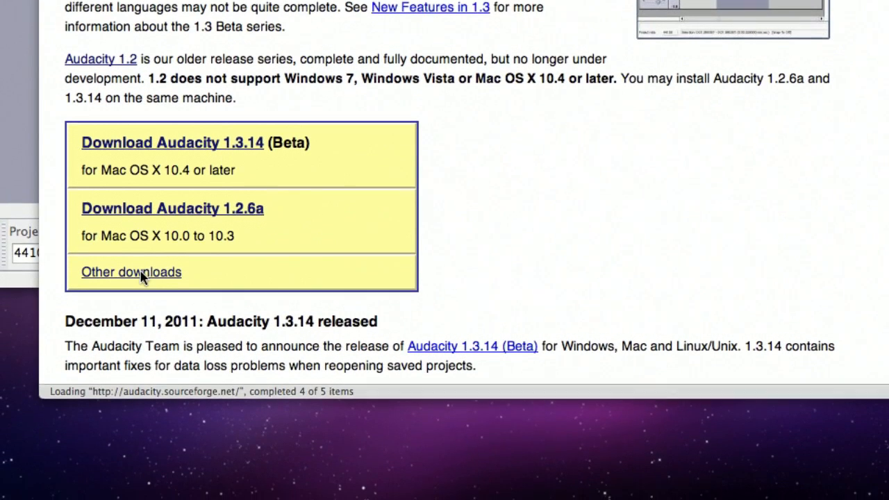
pyautogui.click(110, 390)
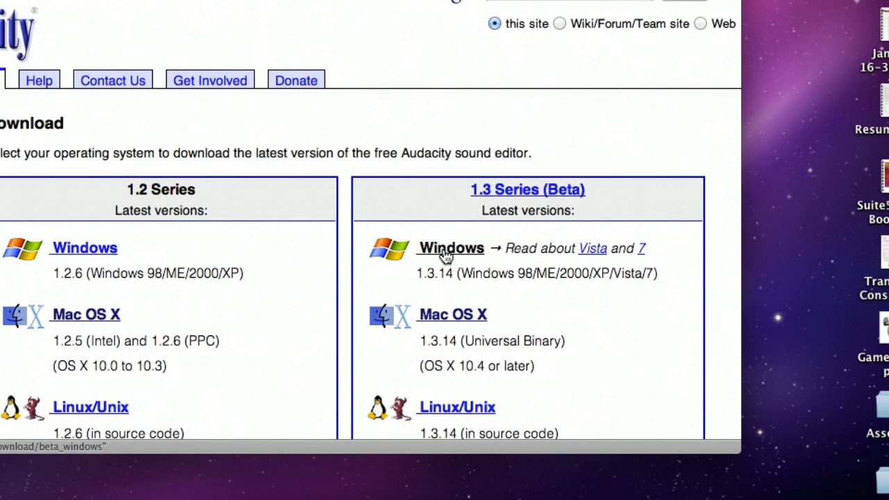
pyautogui.click(445, 256)
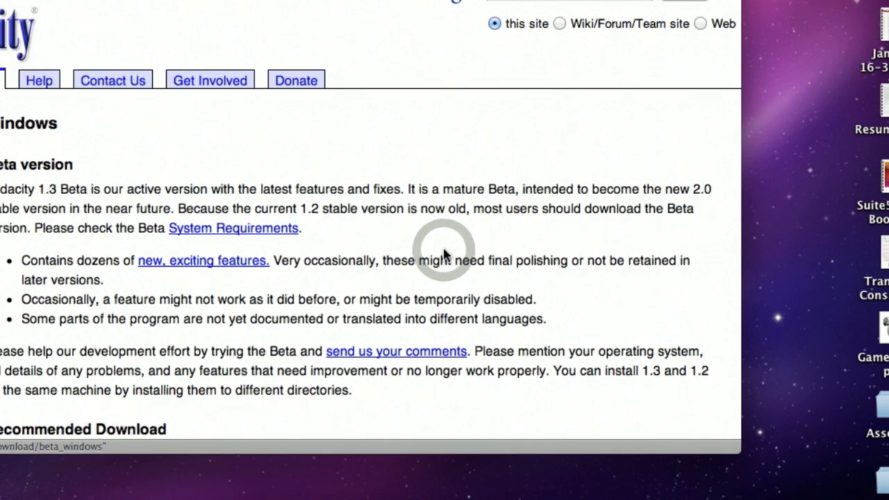
# Examine the recommended installers and the optional plug-ins and libraries on the Windows beta download page.
pyautogui.scroll(-3, 445, 256)
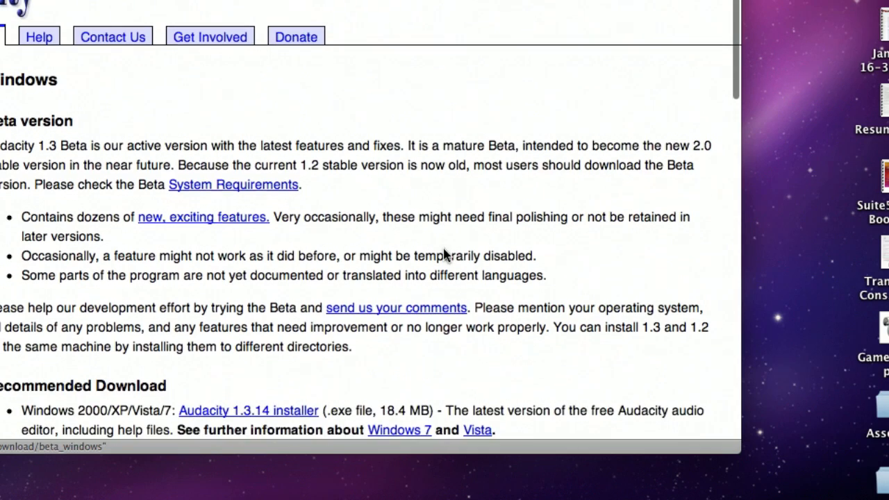
pyautogui.scroll(-1, 445, 256)
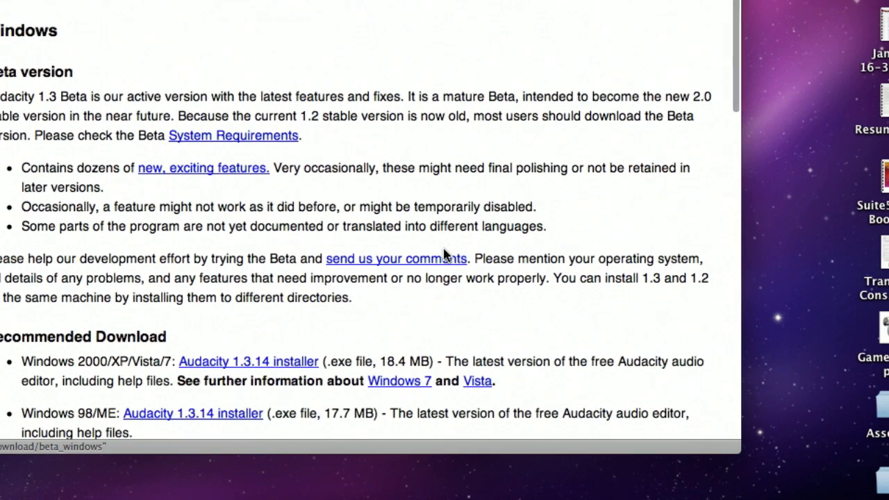
pyautogui.scroll(-2, 445, 255)
pyautogui.scroll(-1, 443, 249)
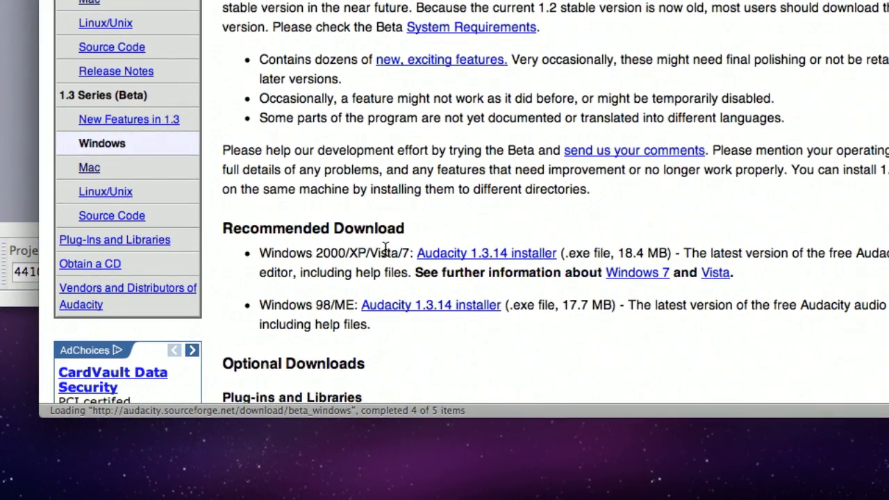
pyautogui.scroll(-2, 386, 251)
pyautogui.scroll(-2, 385, 250)
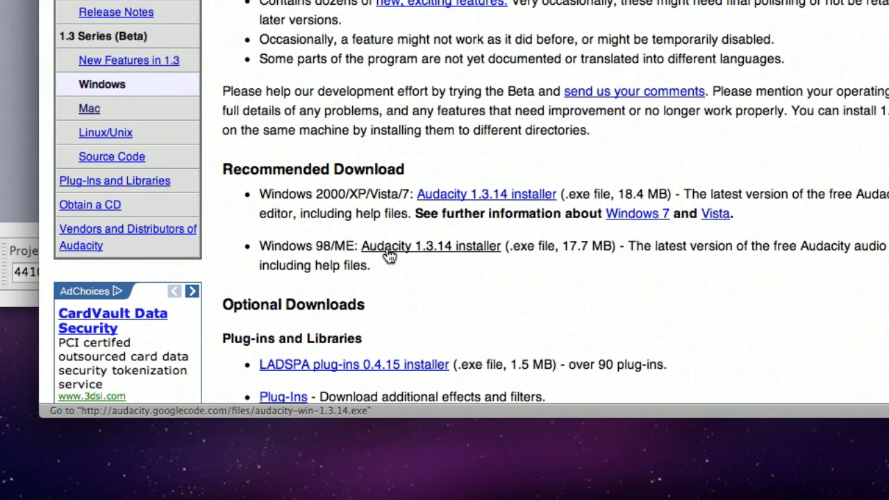
pyautogui.scroll(-3, 389, 256)
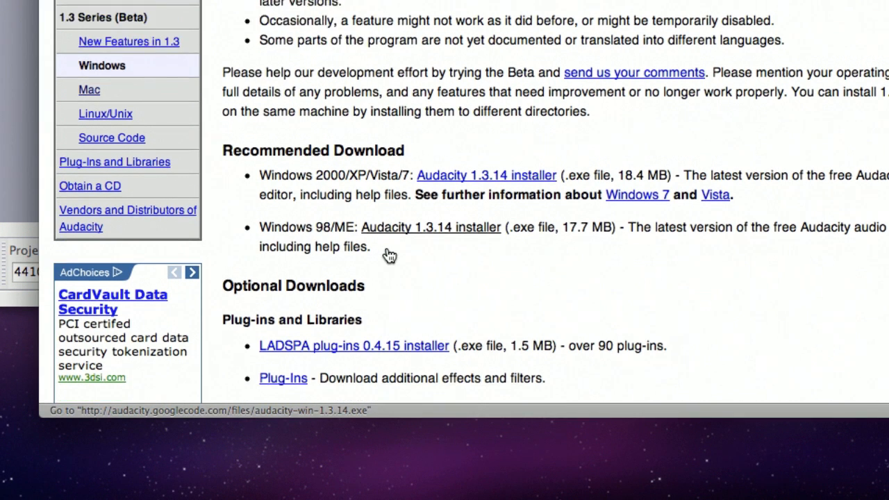
pyautogui.scroll(-4, 389, 256)
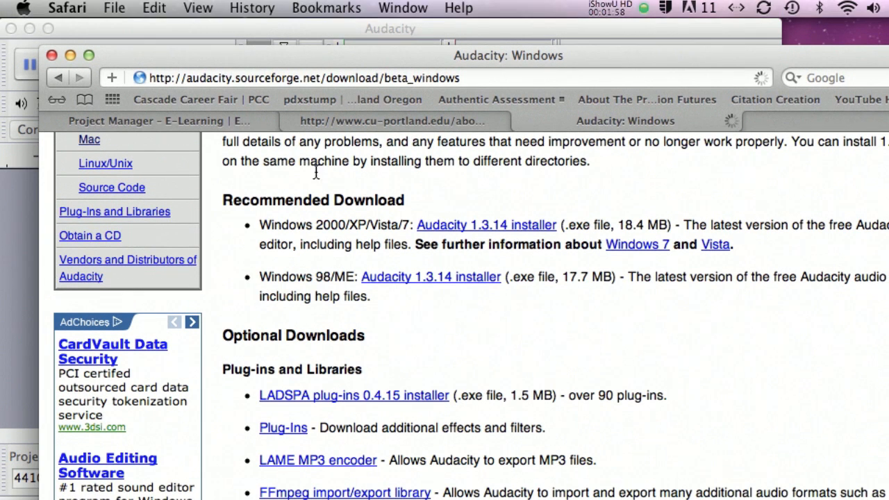
# Switch to Audacity and examine the available output devices and input devices without changing them.
pyautogui.click(296, 32)
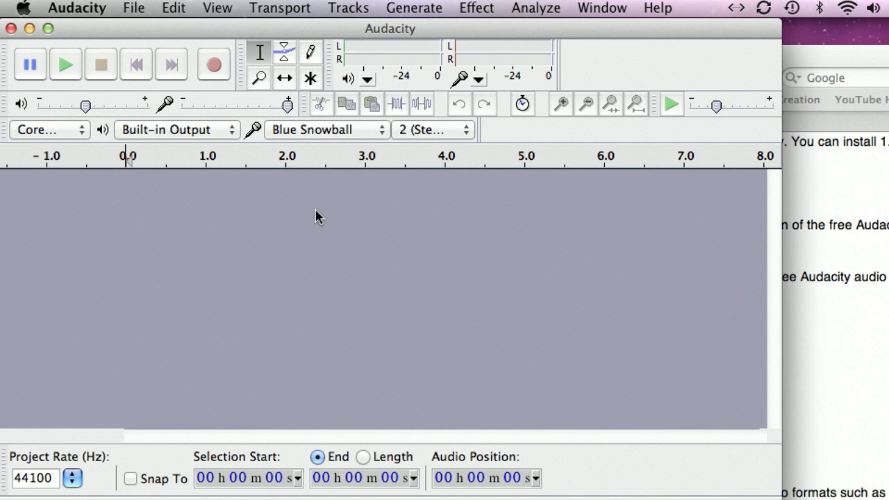
pyautogui.click(233, 130)
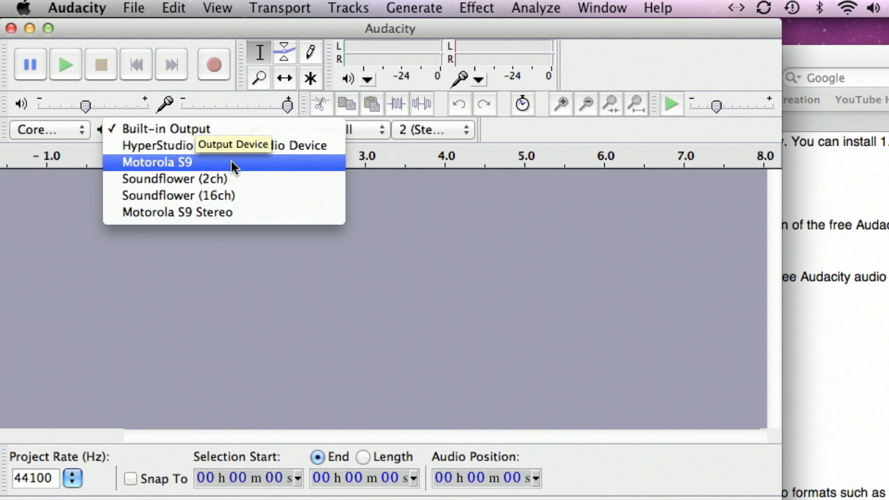
pyautogui.click(251, 132)
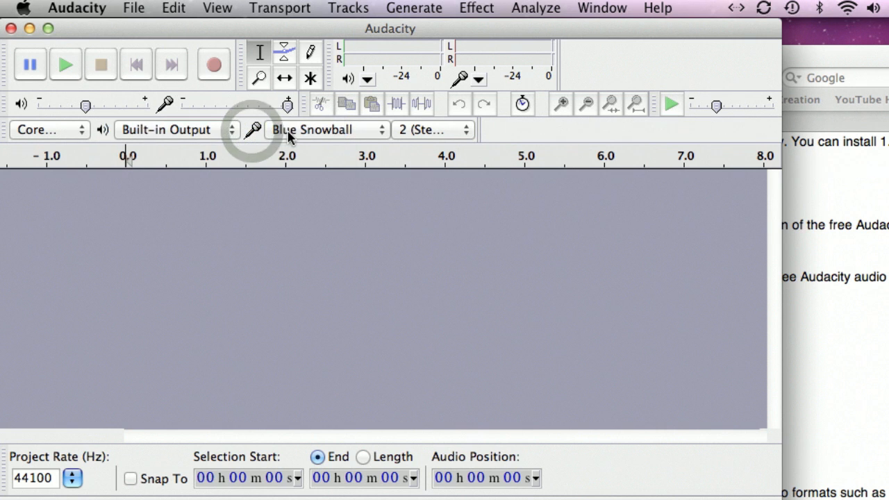
pyautogui.click(366, 131)
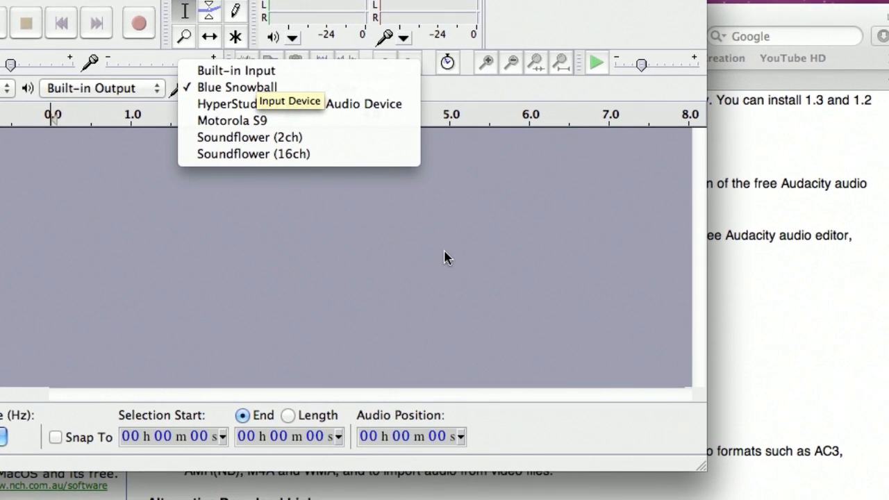
pyautogui.click(446, 278)
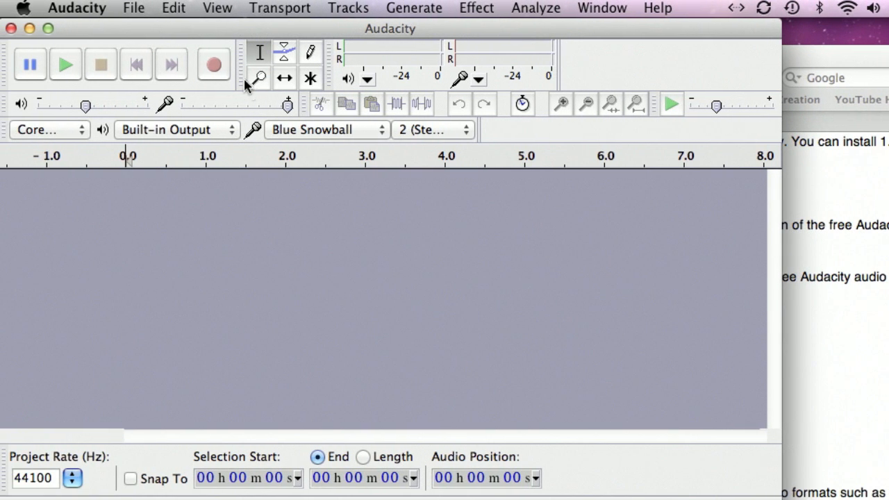
# Examine the mono and stereo input channel choices and the audio host setting.
pyautogui.click(448, 132)
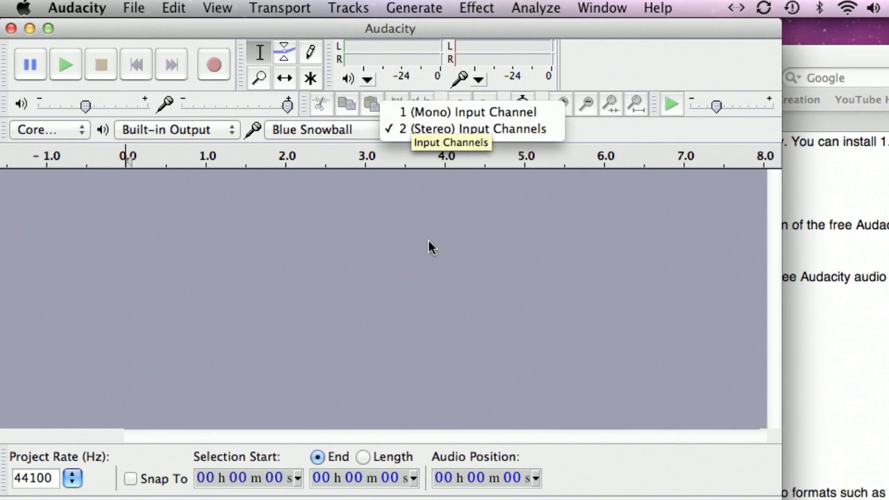
pyautogui.click(425, 252)
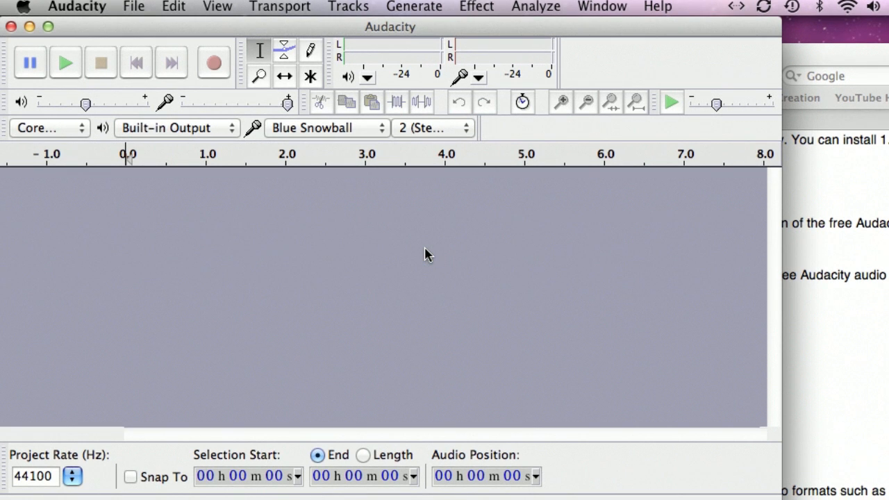
pyautogui.click(79, 133)
pyautogui.click(102, 249)
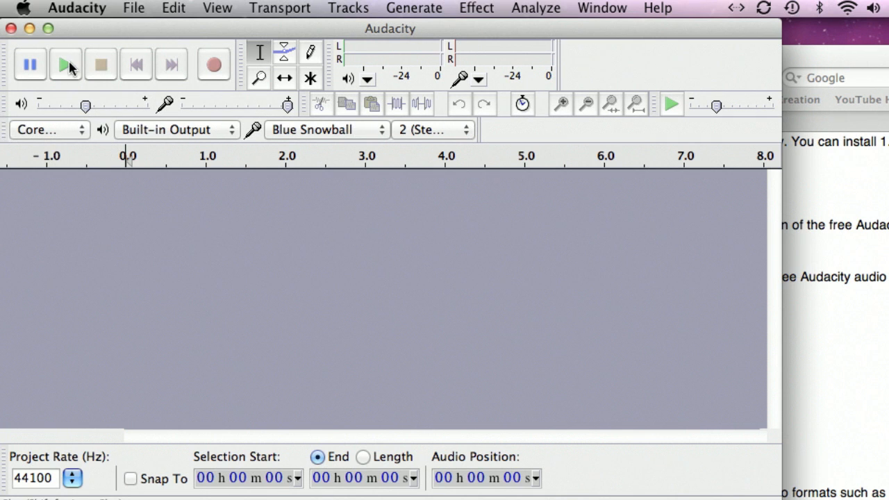
# Create a new project and add an empty mono audio track to it.
pyautogui.click(133, 8)
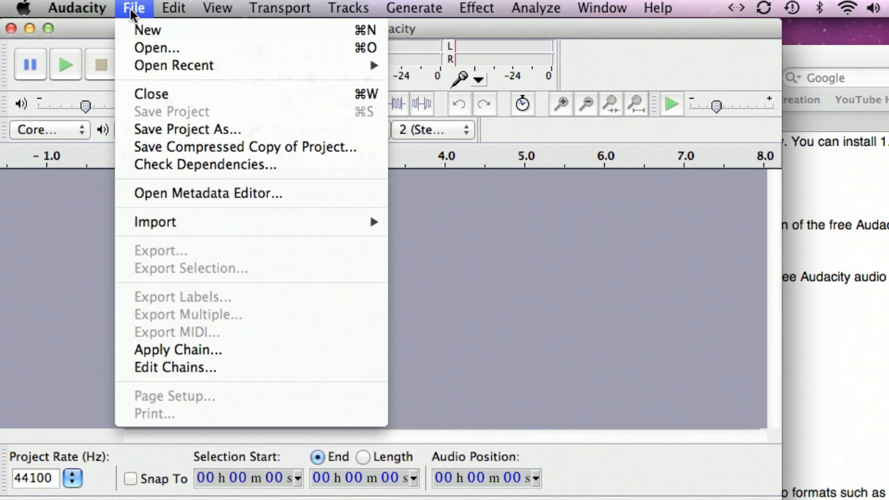
pyautogui.click(139, 30)
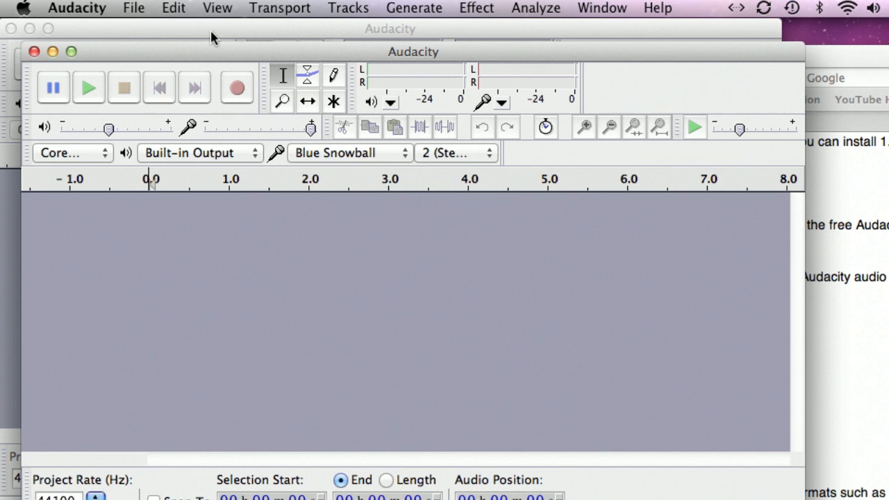
pyautogui.click(338, 7)
pyautogui.moveTo(347, 32)
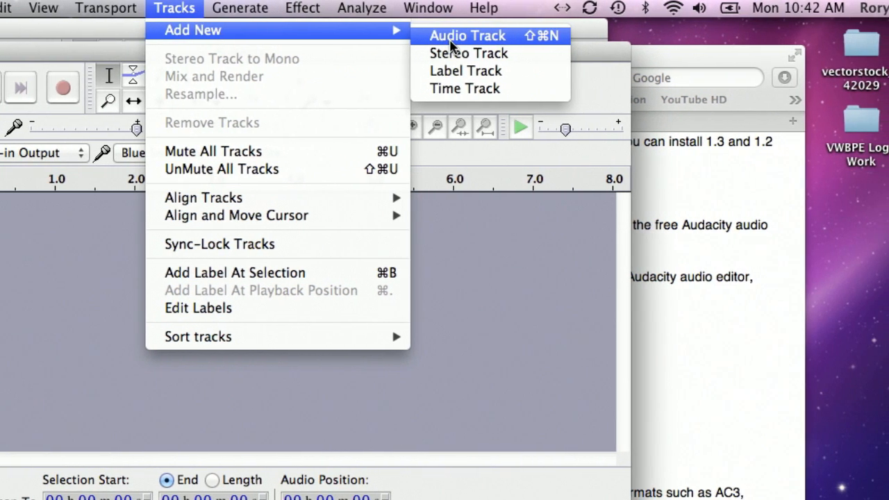
pyautogui.click(451, 40)
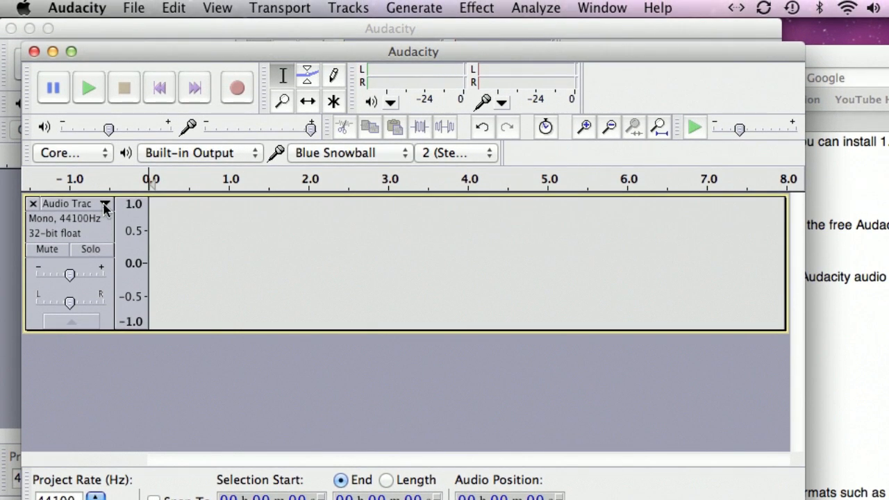
# Rename the new audio track as "Speech Part".
pyautogui.click(104, 205)
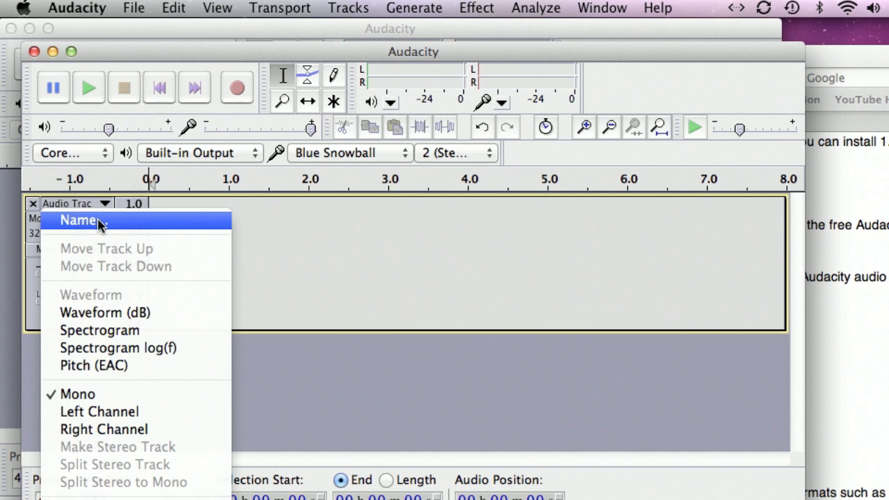
pyautogui.click(100, 222)
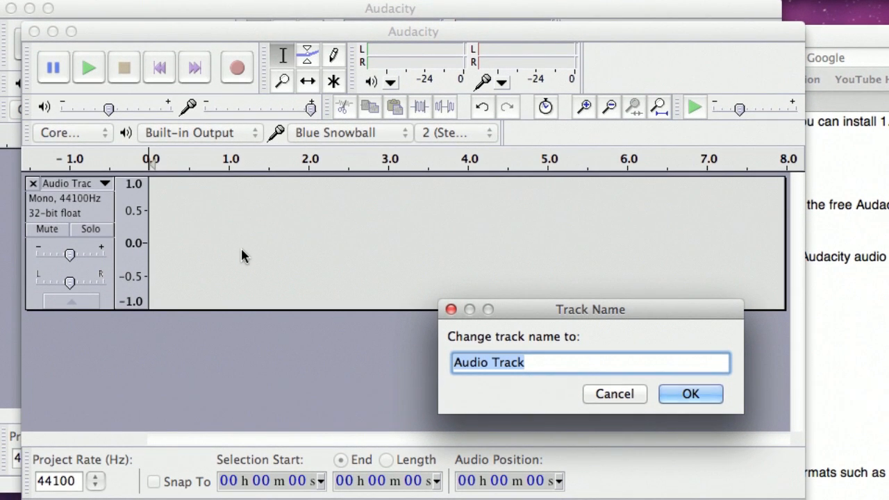
pyautogui.write('Speec')
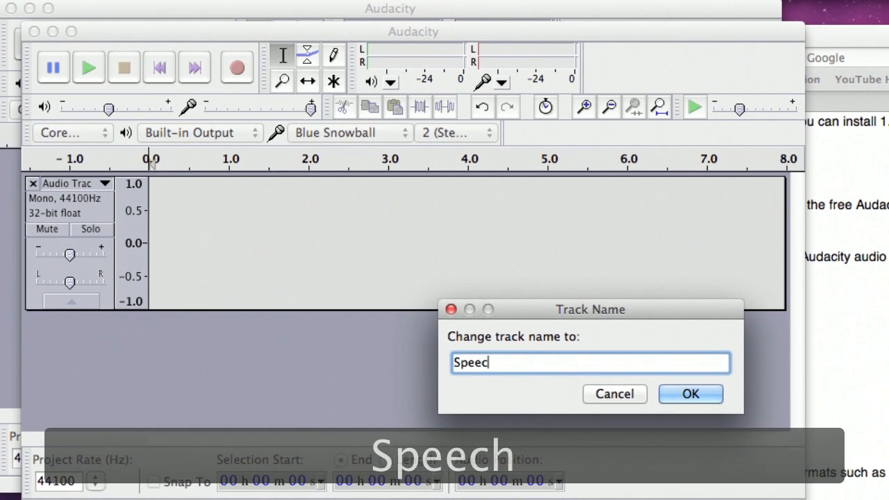
pyautogui.write('h Part')
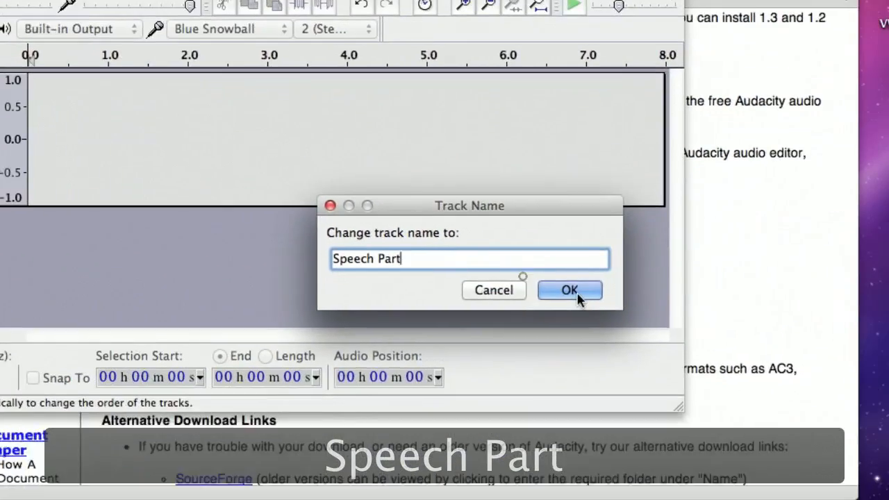
pyautogui.click(690, 393)
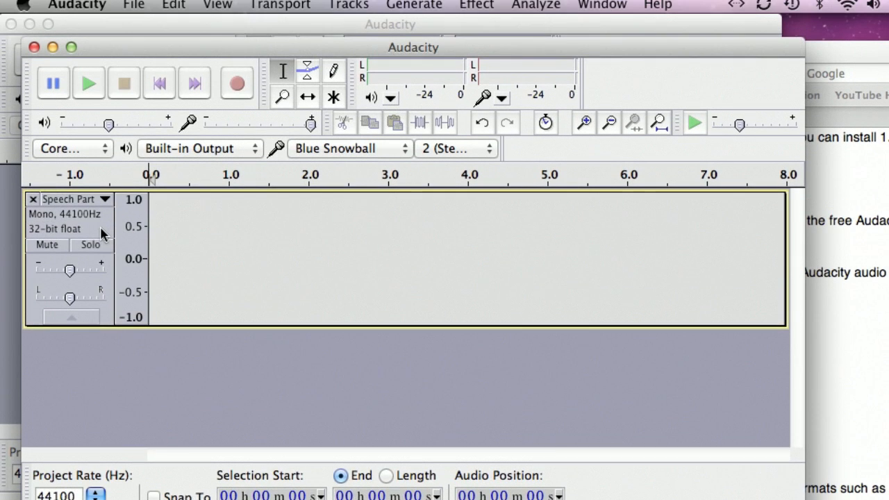
# Solo the Speech Part track, record about 23 seconds of speech with the Blue Snowball microphone, and halt the recording.
pyautogui.click(102, 234)
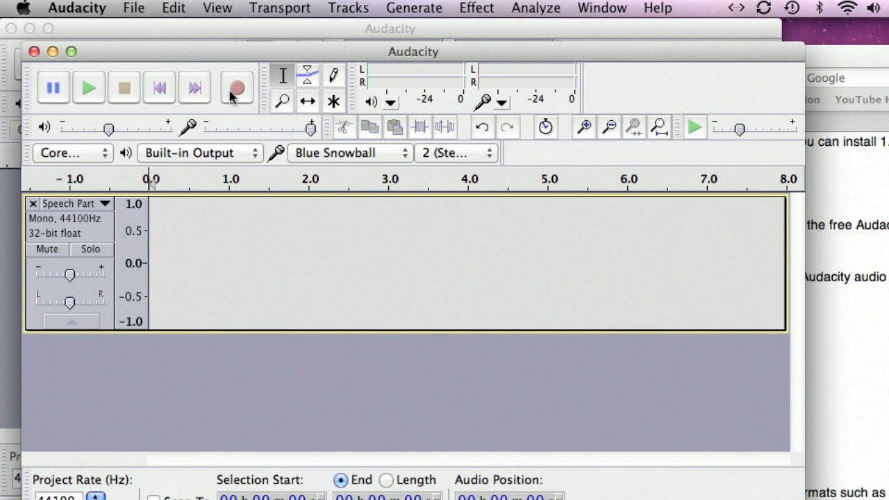
pyautogui.click(87, 252)
pyautogui.click(235, 89)
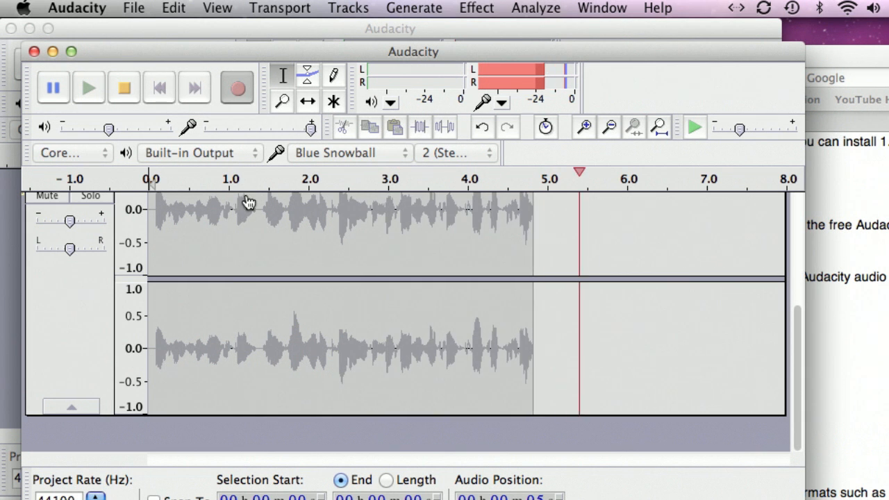
pyautogui.scroll(5, 278, 268)
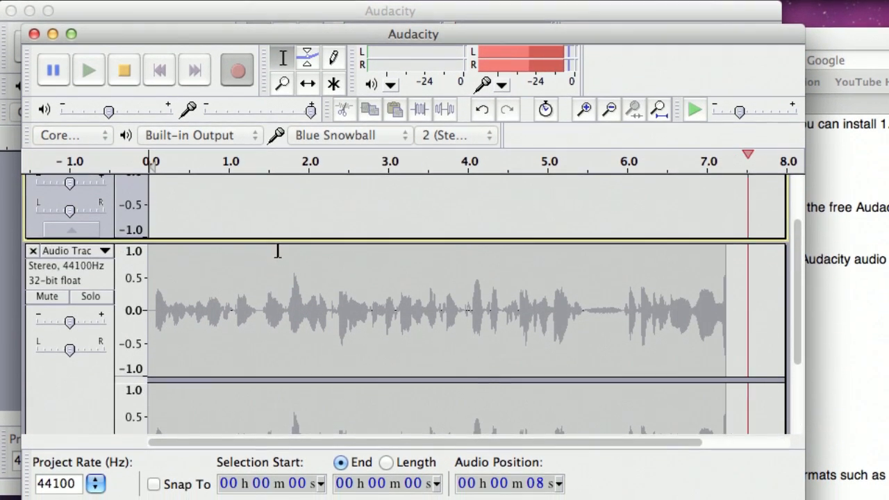
pyautogui.scroll(-5, 277, 251)
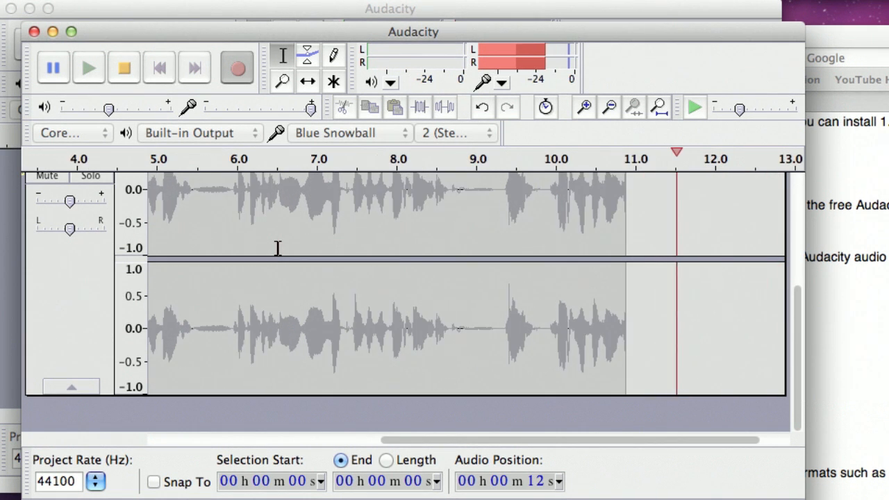
pyautogui.scroll(2, 277, 247)
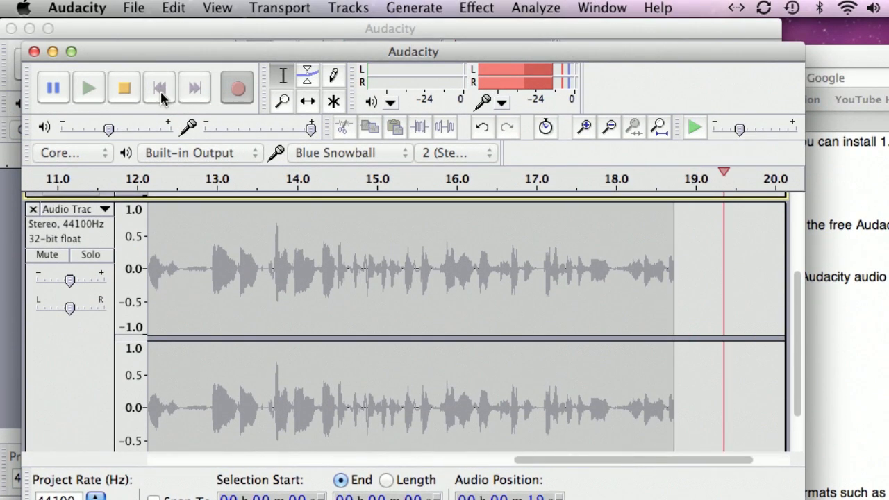
pyautogui.click(55, 88)
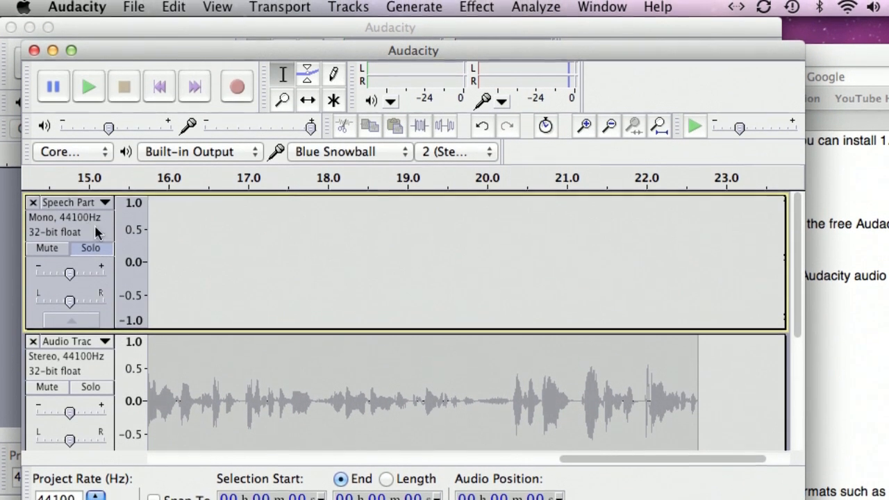
# Remove the empty Speech Part track and rename the recorded stereo track as "Speech".
pyautogui.click(33, 205)
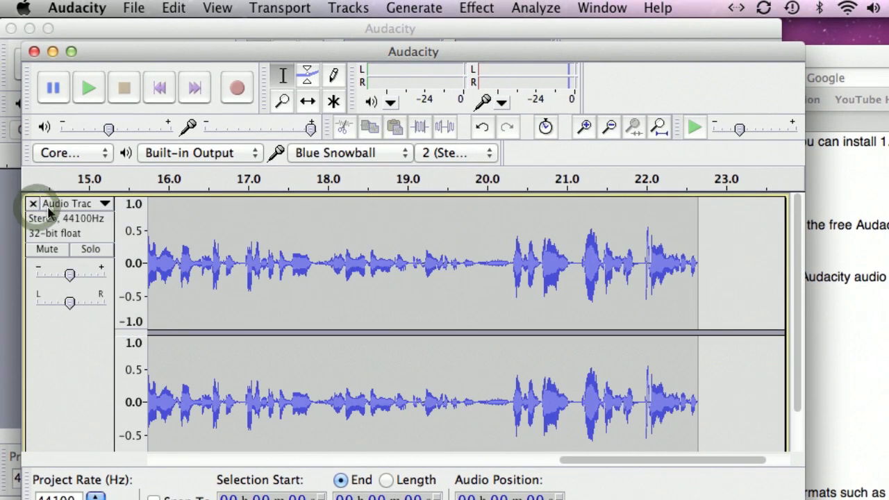
pyautogui.click(104, 204)
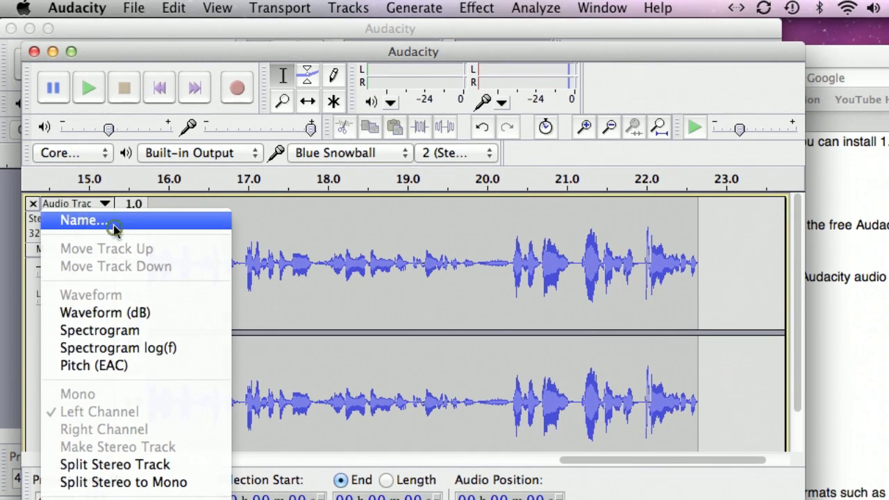
pyautogui.click(83, 221)
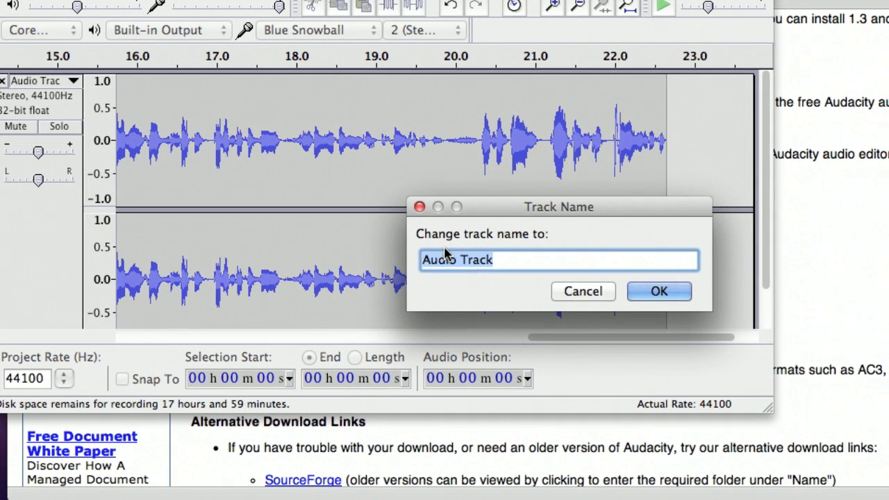
pyautogui.write('Speech')
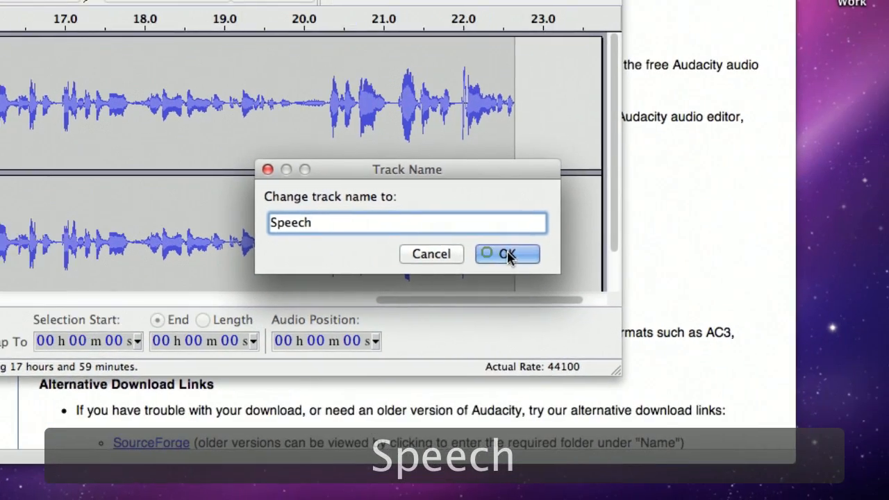
pyautogui.click(507, 254)
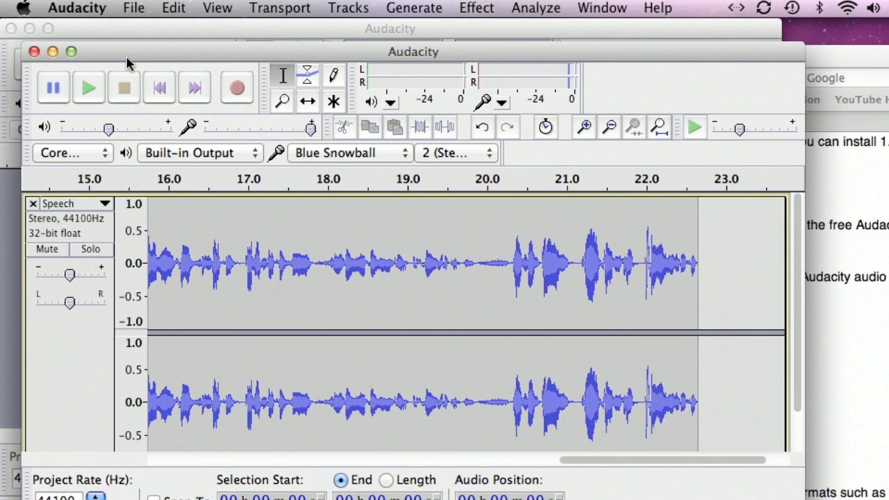
# Save the project to the Desktop as an Audacity project named "Sample Delete LAter".
pyautogui.click(134, 8)
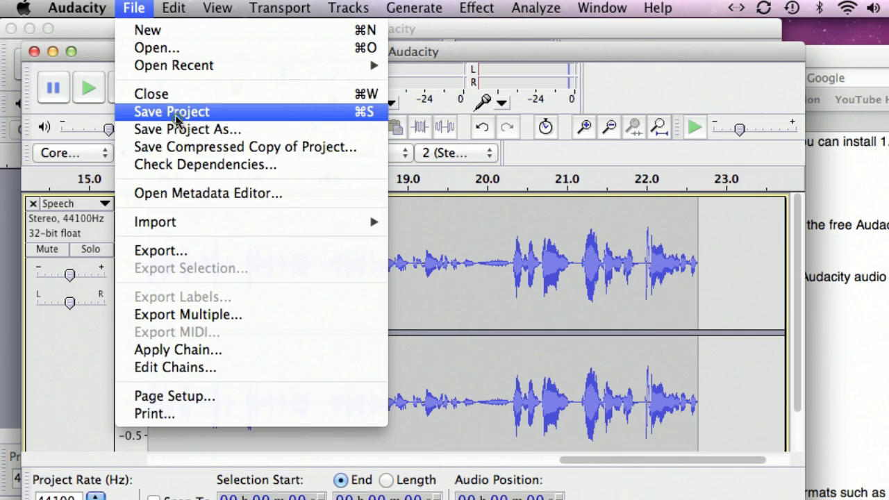
pyautogui.click(177, 120)
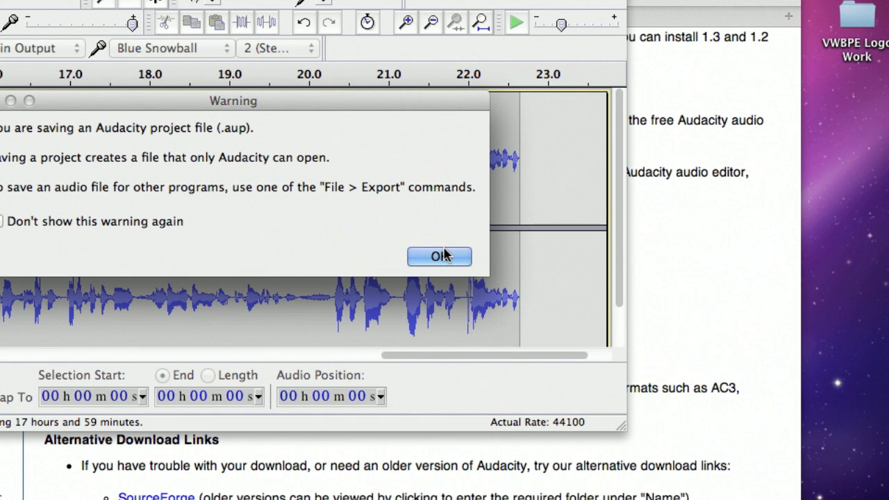
pyautogui.click(444, 256)
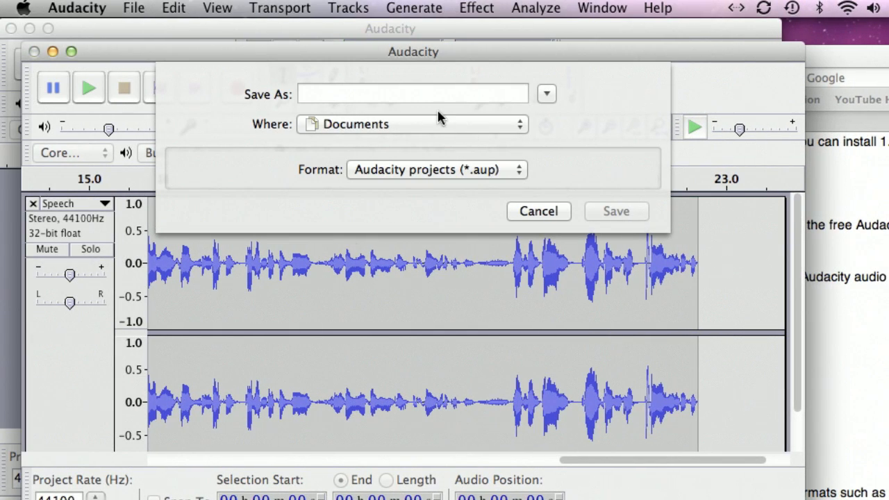
pyautogui.click(421, 125)
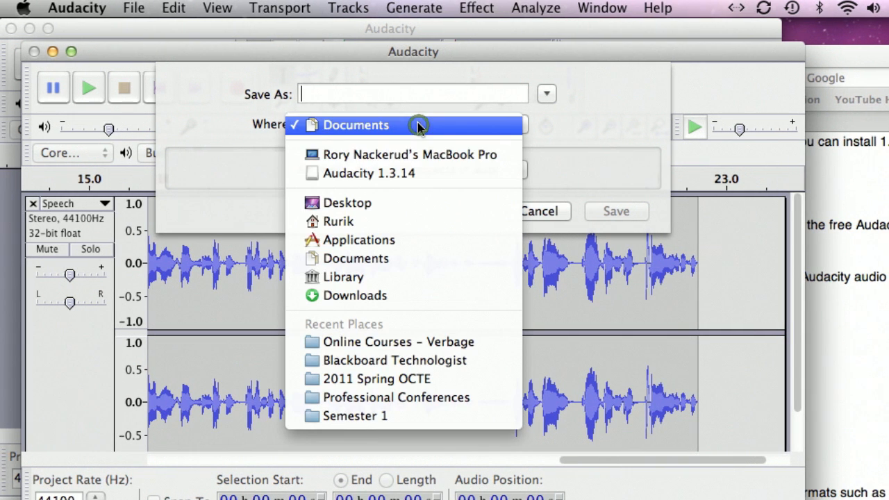
pyautogui.click(384, 205)
pyautogui.write('Sam')
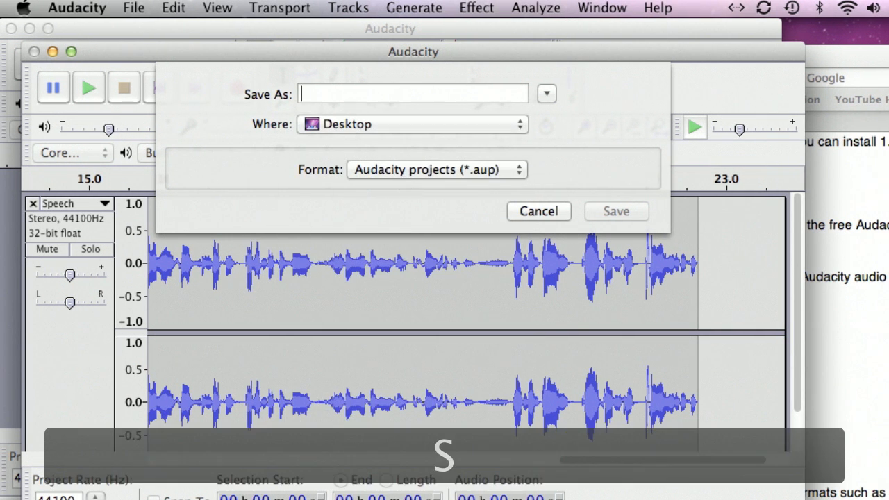
pyautogui.write('ple Delete LAter')
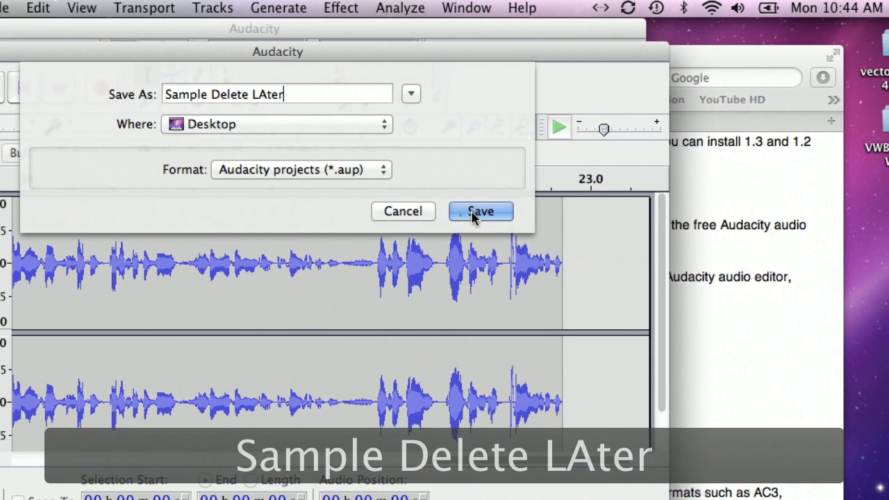
pyautogui.click(608, 216)
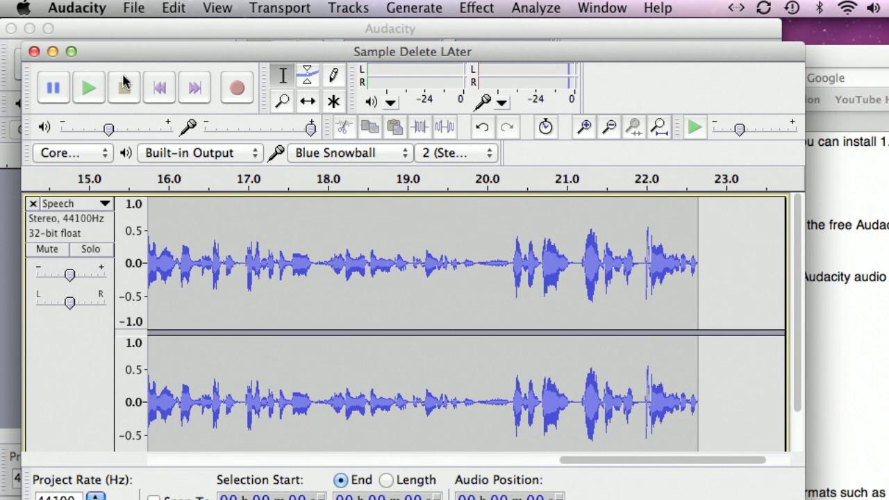
# Play back the Speech recording from the start, restart it once, and stop playback.
pyautogui.click(90, 90)
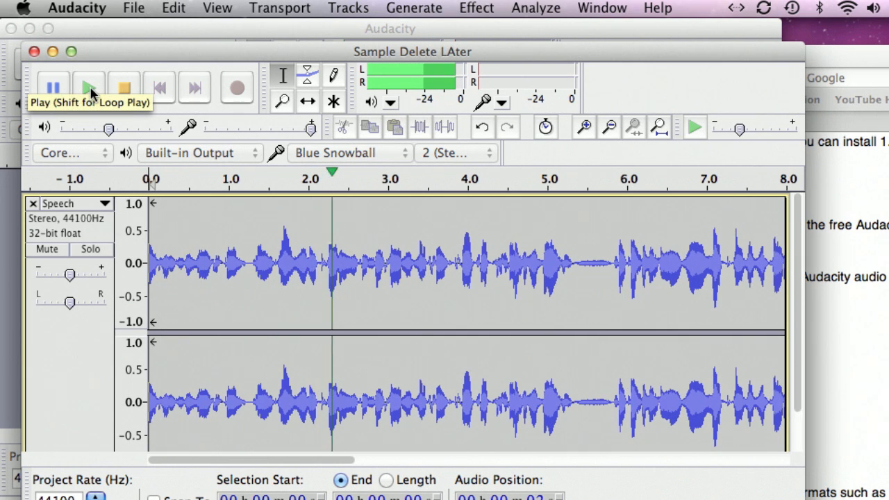
pyautogui.click(89, 88)
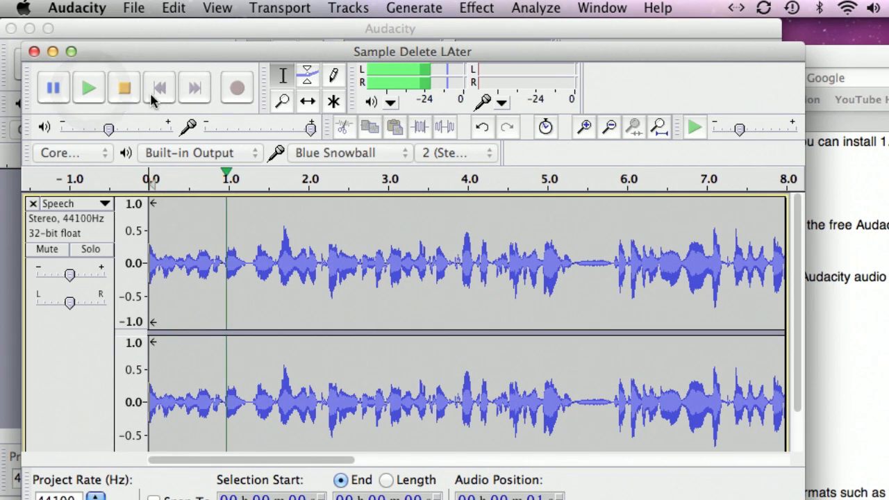
pyautogui.click(126, 89)
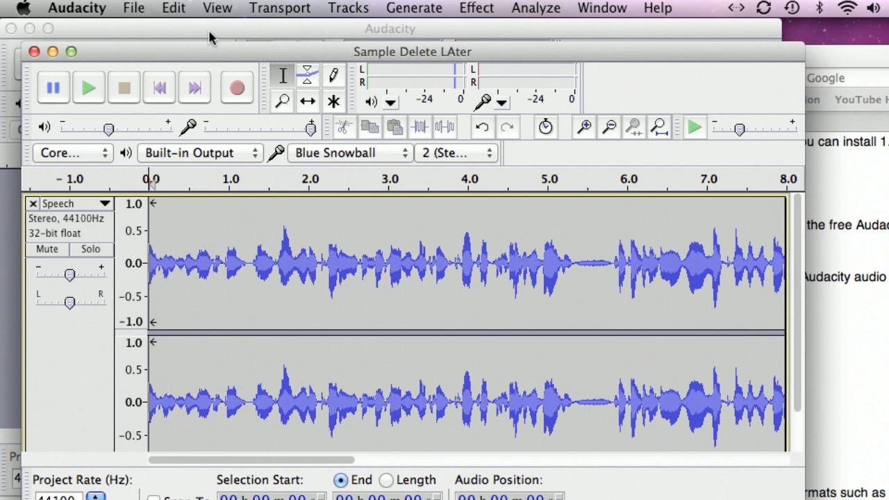
# Export the project as an MP3 file named "Sample Delete LAter" in the Audacity folder, proceeding to the metadata.
pyautogui.click(134, 8)
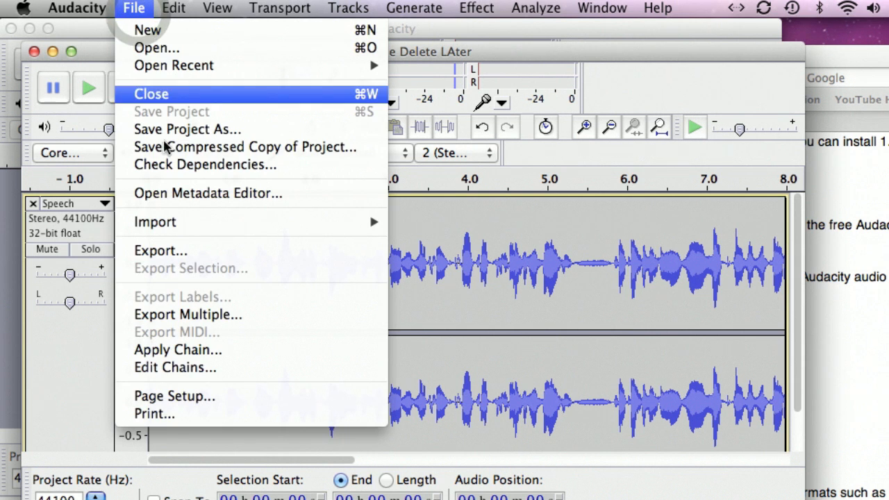
pyautogui.click(199, 252)
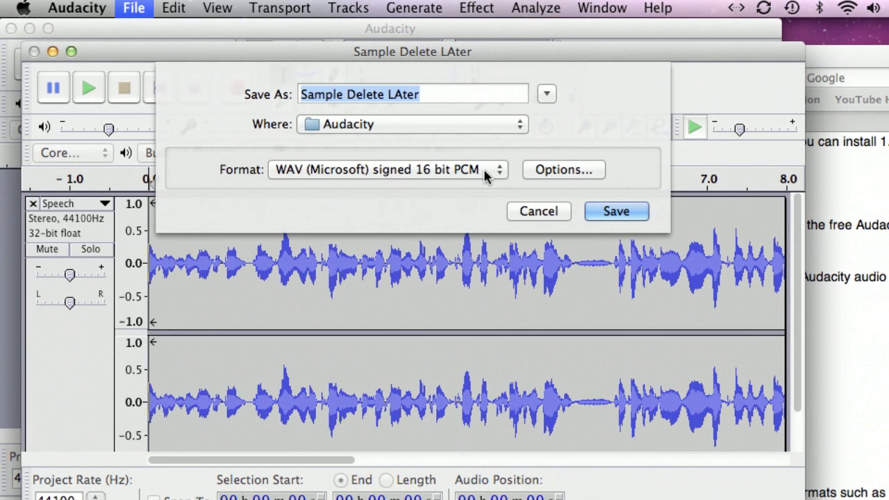
pyautogui.click(499, 170)
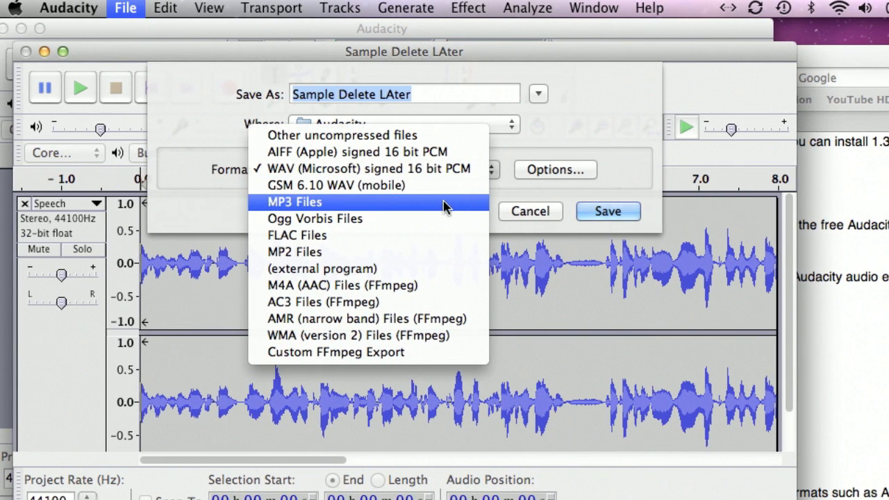
pyautogui.click(444, 205)
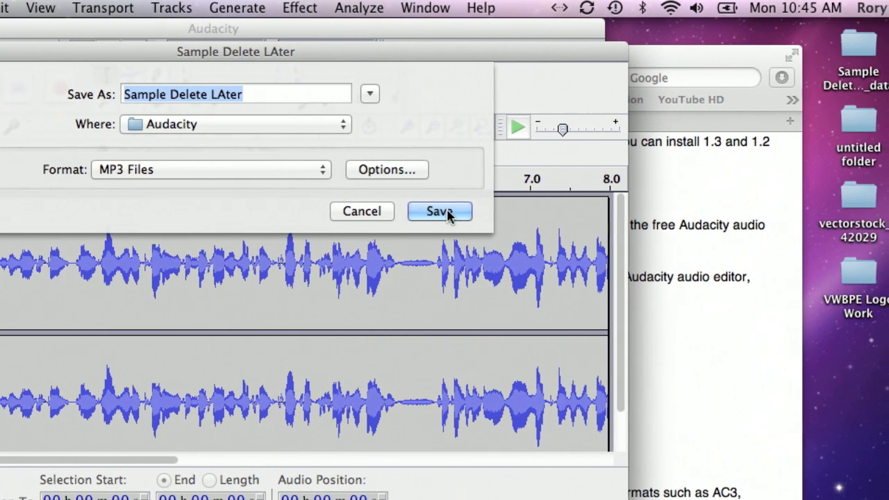
pyautogui.click(444, 213)
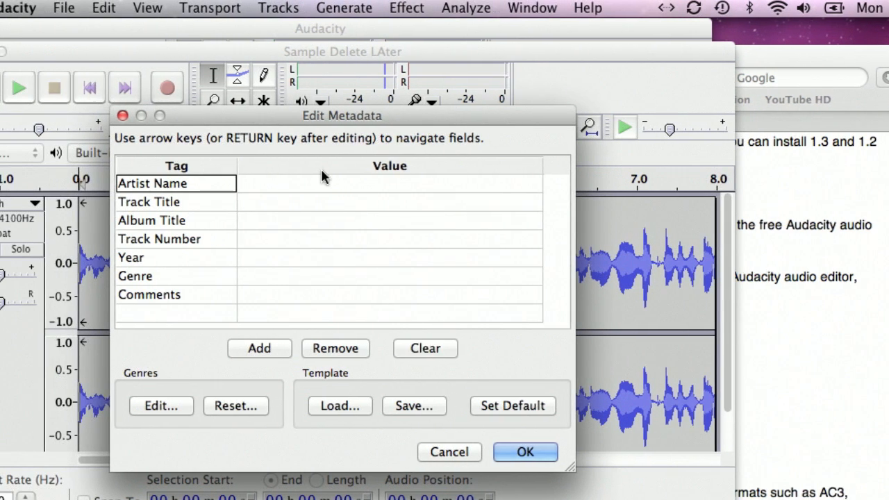
# Enter the artist's name in the metadata, with track title "Speech" and album title "Language Arts Project".
pyautogui.click(213, 186)
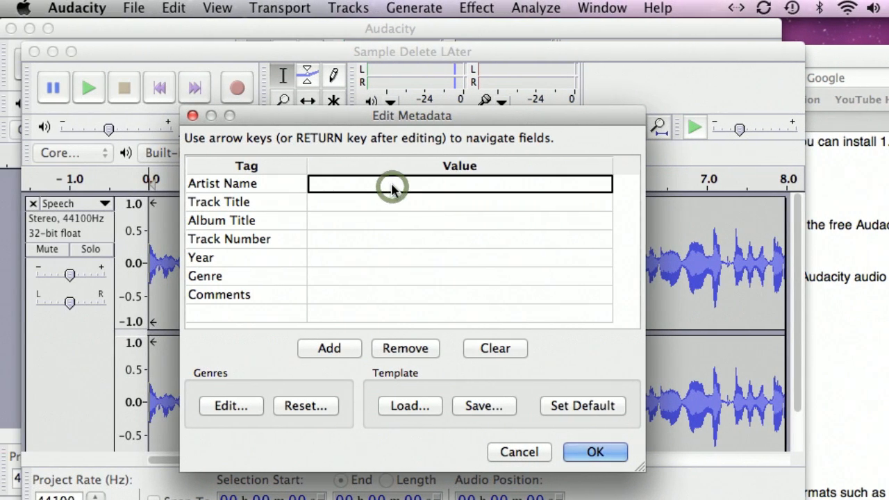
pyautogui.write('M')
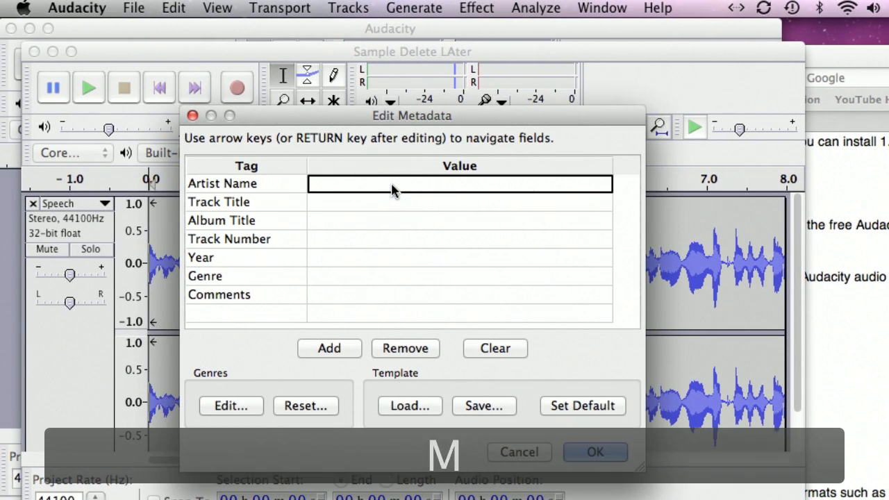
pyautogui.write('r. Nacke')
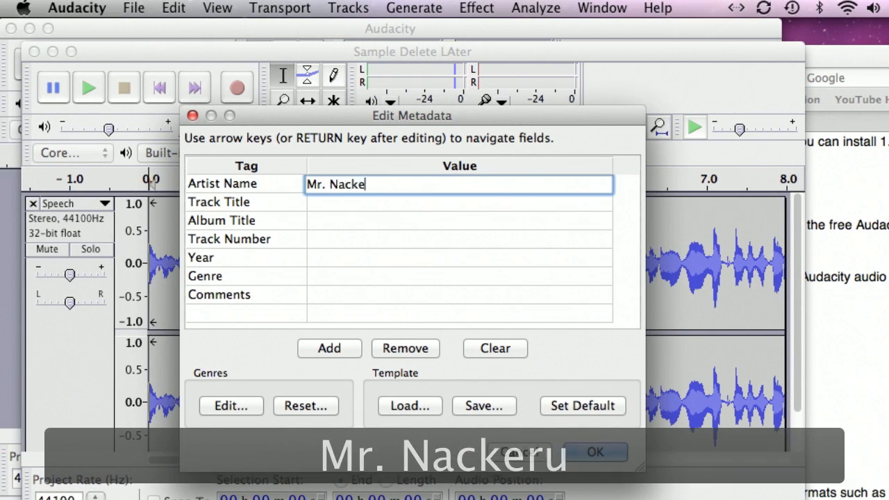
pyautogui.write('rud')
pyautogui.click(360, 202)
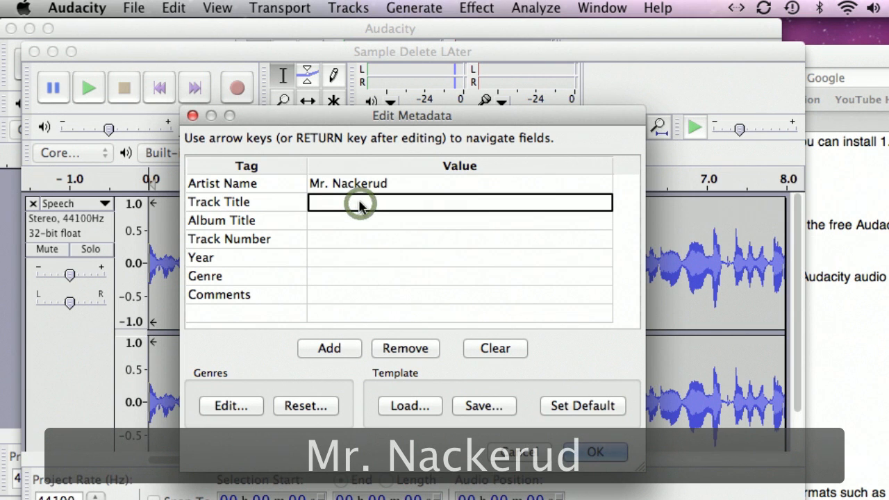
pyautogui.write('Speech')
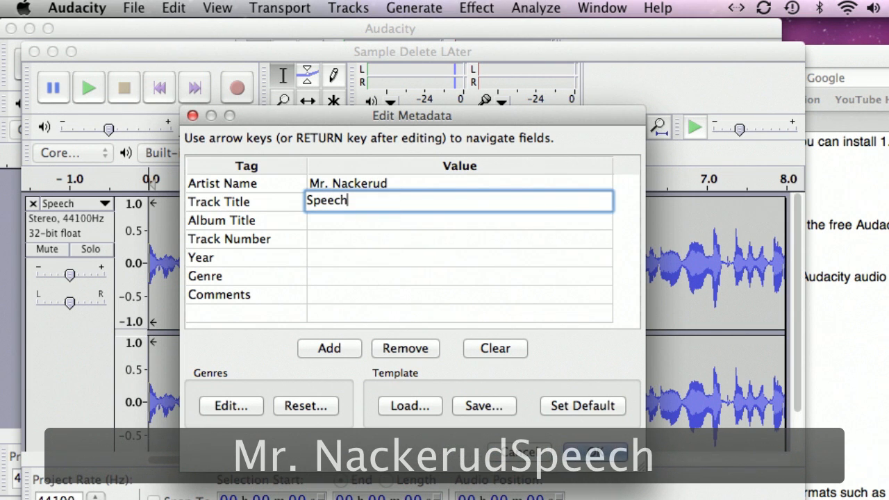
pyautogui.click(374, 222)
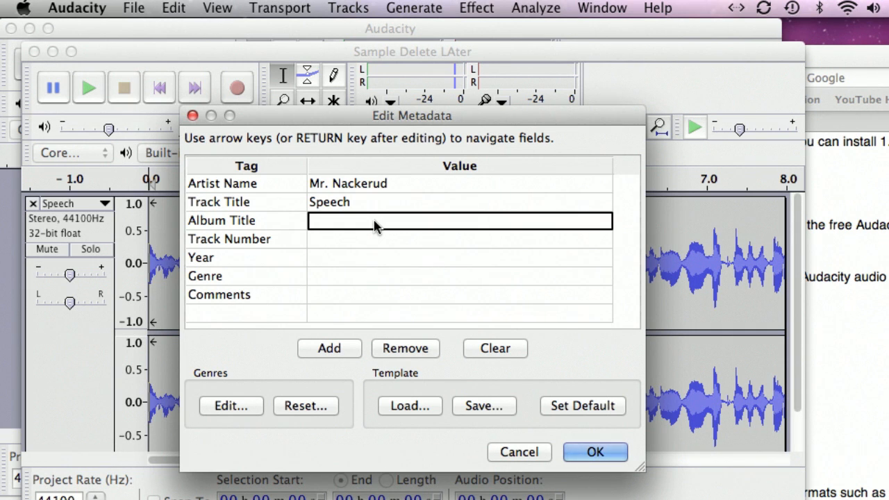
pyautogui.write('Language Arts P')
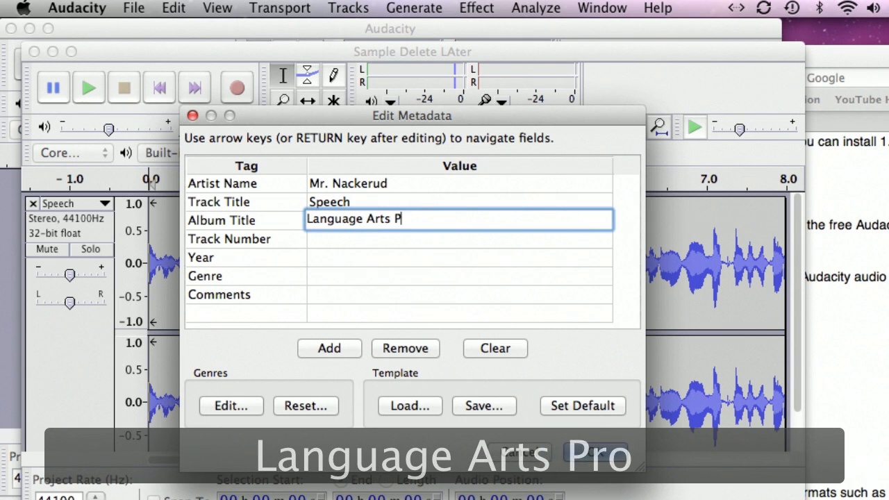
pyautogui.write('roject')
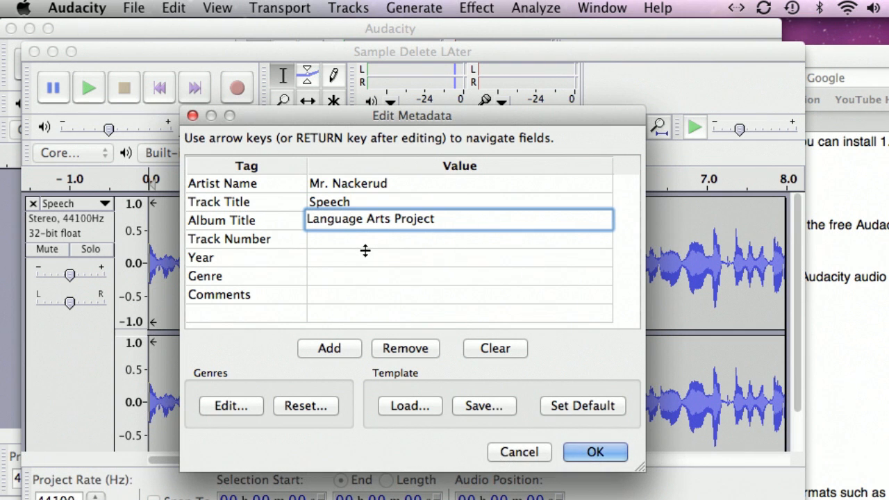
# Set the metadata year to 2012, the genre to "Speeches" and the comments to "Temporary Project".
pyautogui.click(366, 259)
pyautogui.write('201')
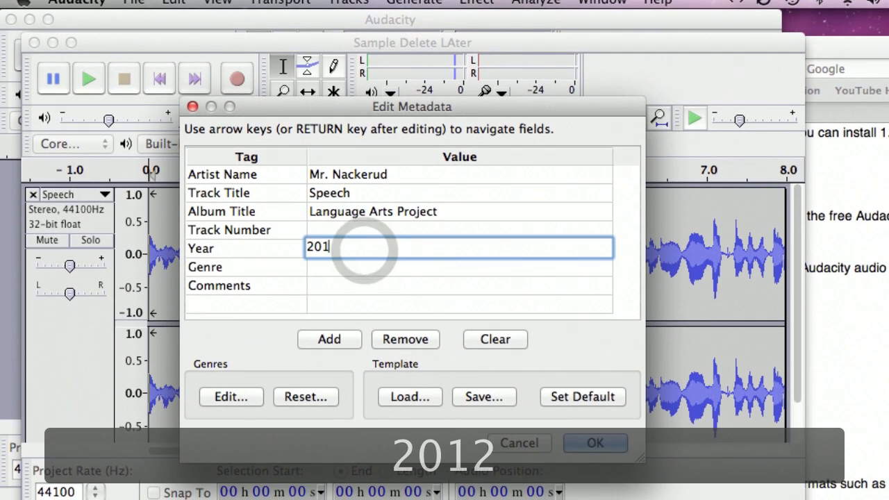
pyautogui.write('2')
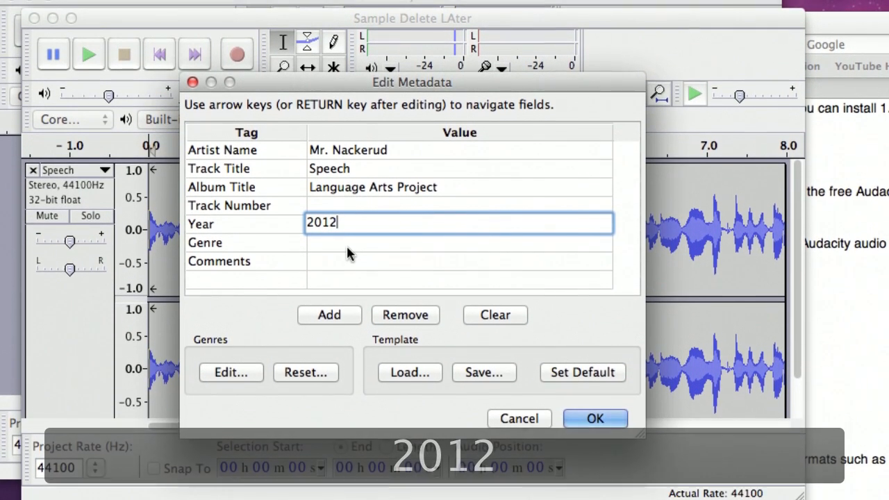
pyautogui.click(347, 249)
pyautogui.write('Spee')
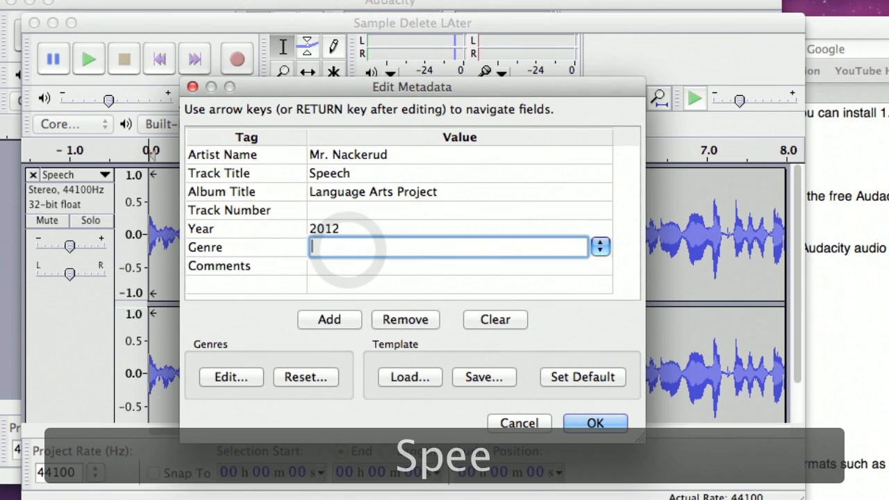
pyautogui.write('ches')
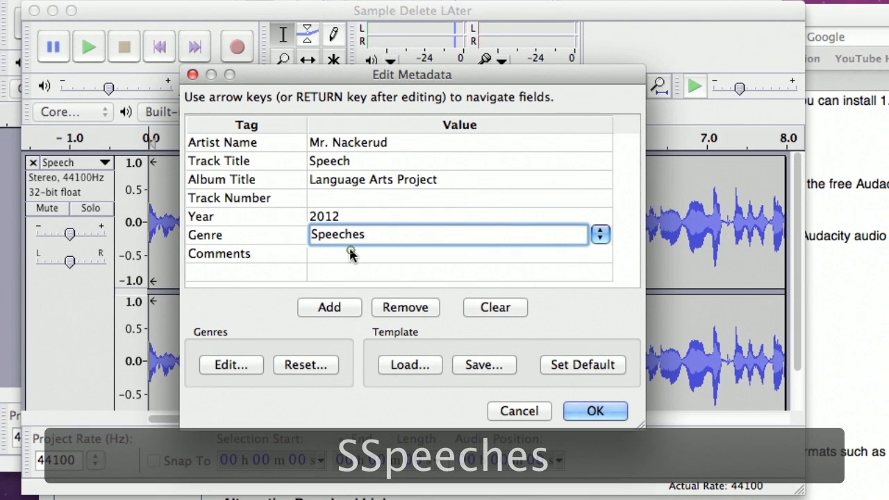
pyautogui.click(351, 266)
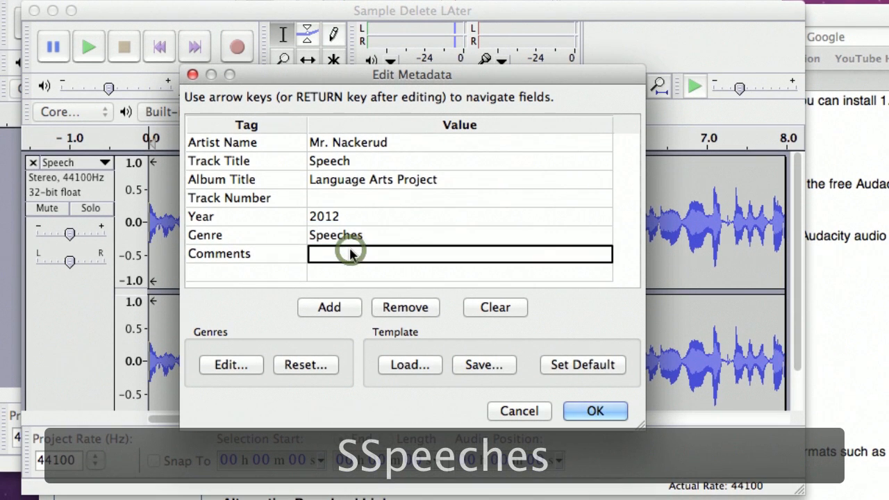
pyautogui.write('Temporar')
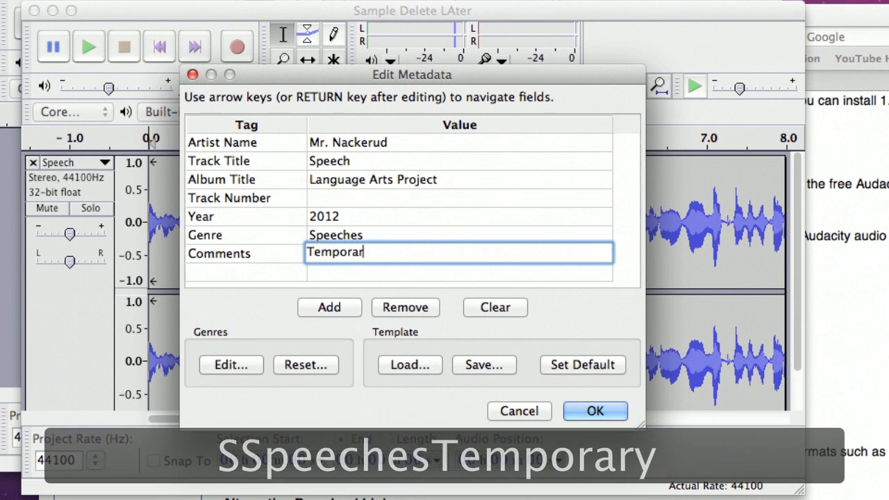
pyautogui.write('y Project')
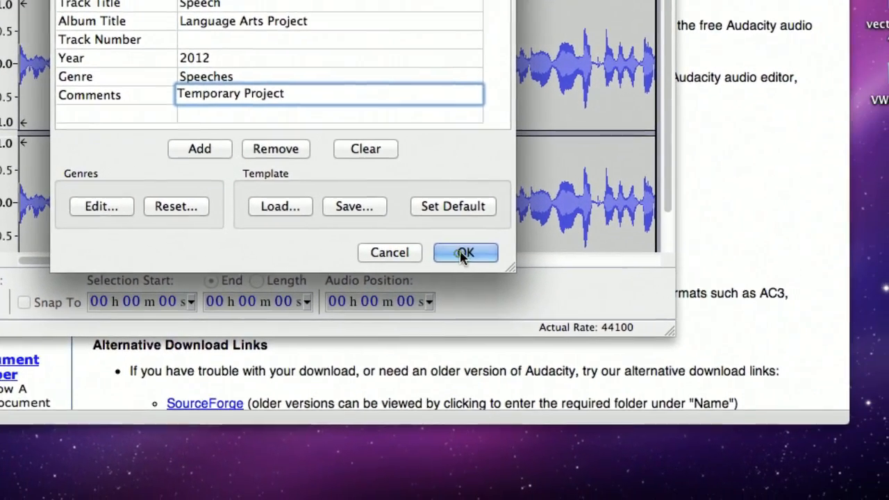
# Confirm the MP3 export metadata and open the download help for the missing LAME encoder library.
pyautogui.click(497, 267)
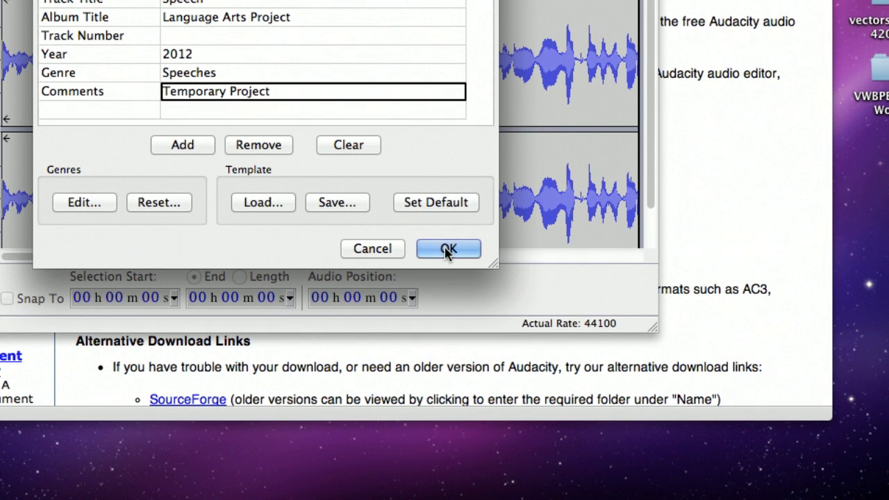
pyautogui.click(447, 249)
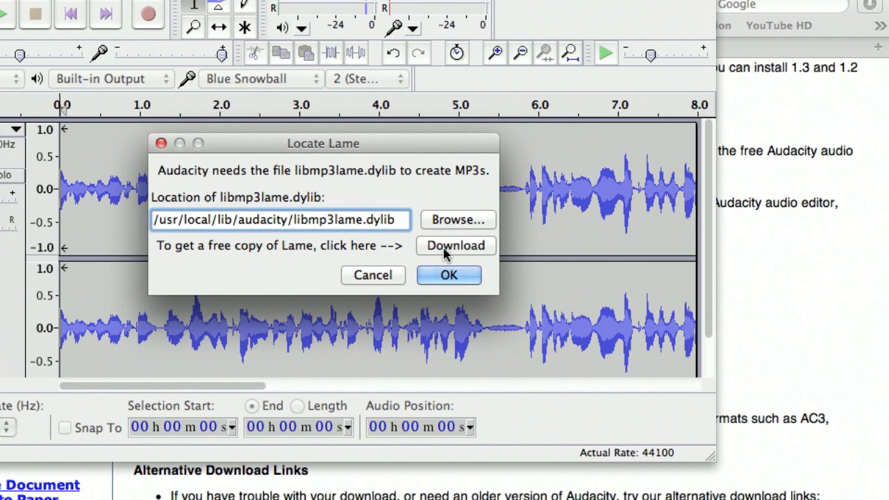
pyautogui.click(444, 248)
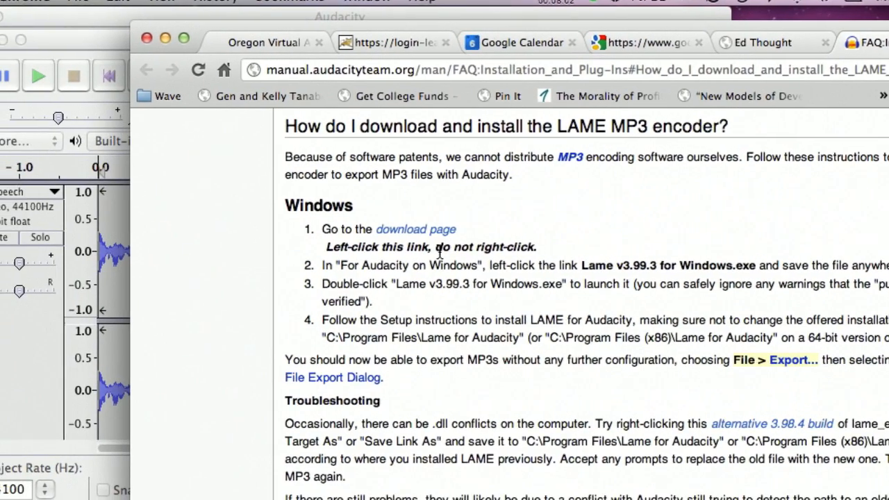
# Find the Mac OS X installer instructions in the LAME FAQ and open the LAME download page.
pyautogui.scroll(-15, 441, 251)
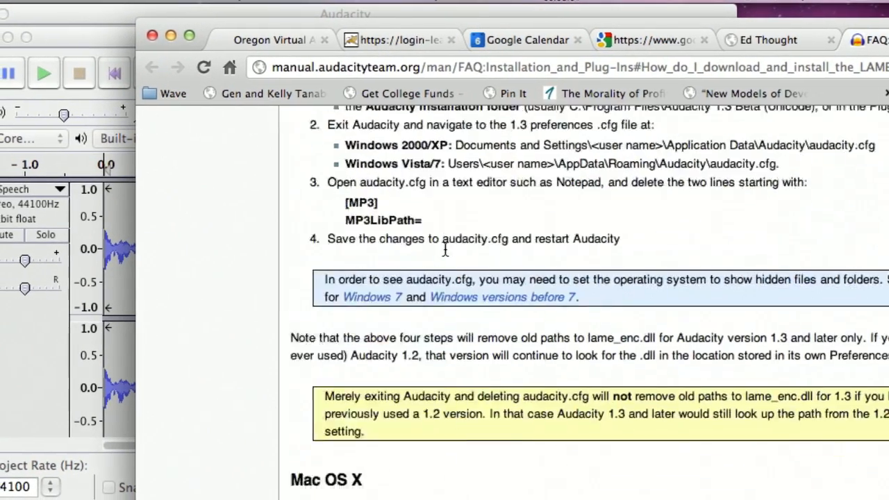
pyautogui.scroll(15, 445, 249)
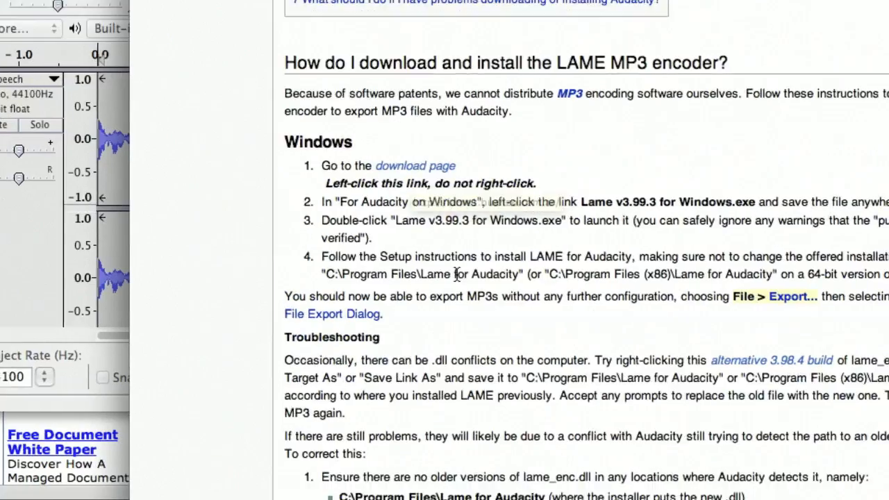
pyautogui.scroll(-3, 489, 347)
pyautogui.scroll(-5, 450, 259)
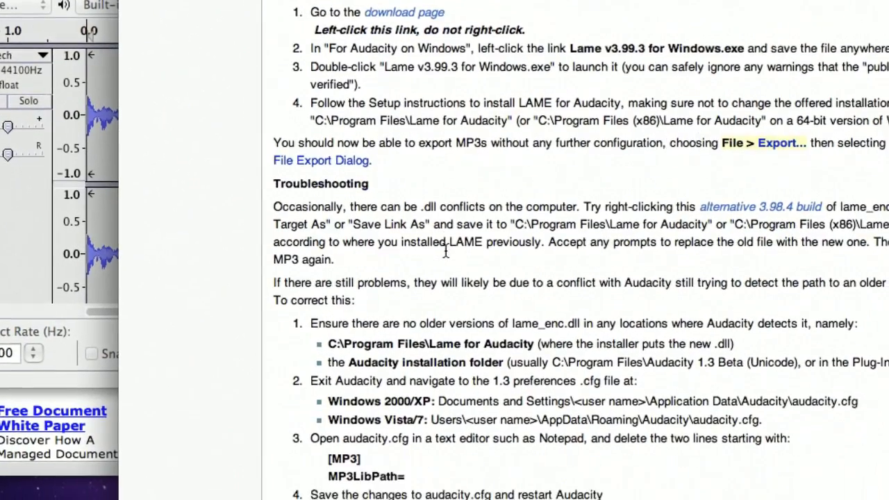
pyautogui.scroll(-7, 444, 247)
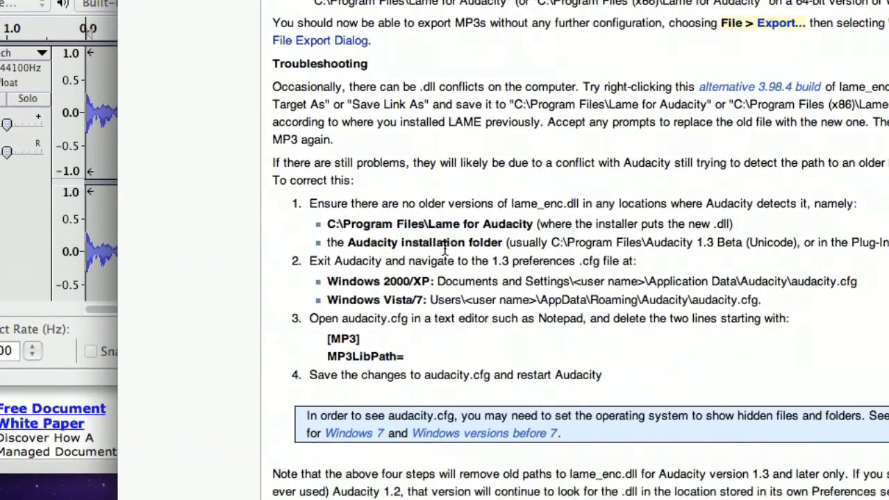
pyautogui.scroll(-8, 444, 247)
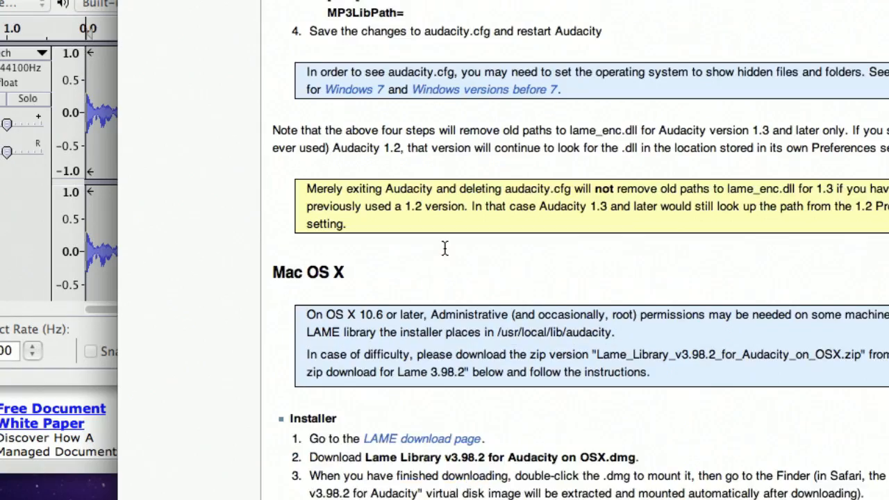
pyautogui.scroll(-3, 445, 247)
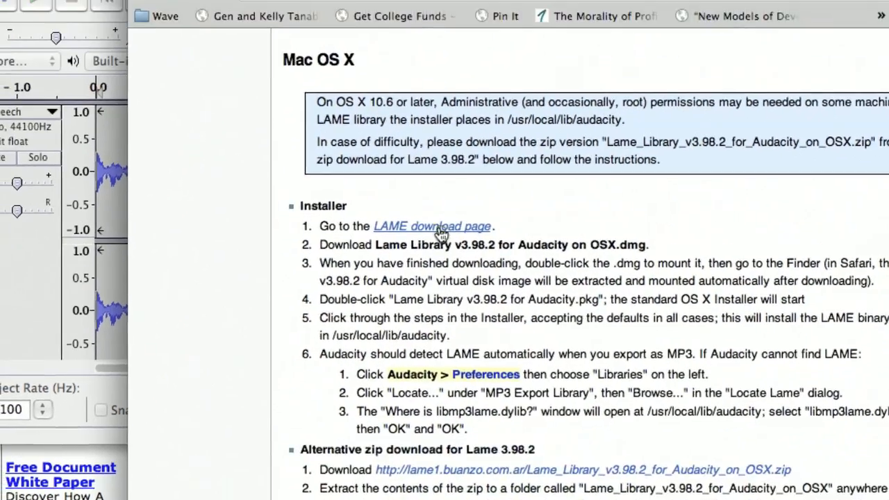
pyautogui.click(429, 171)
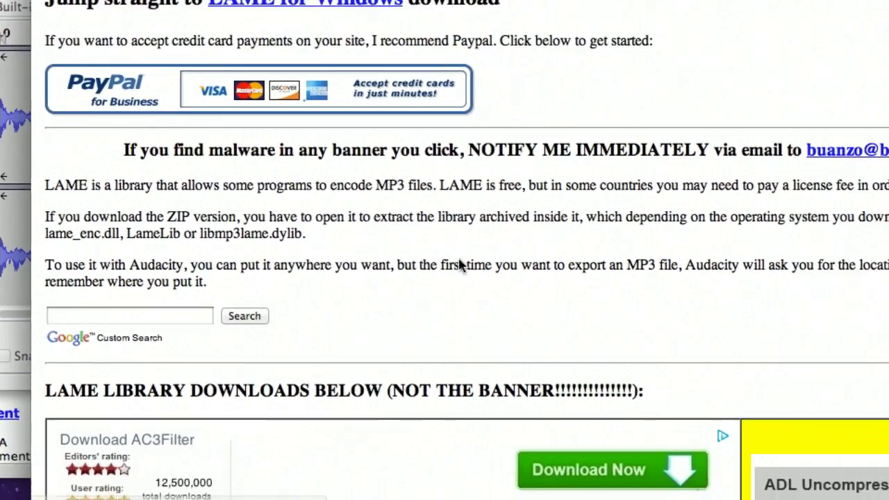
# Download Lame_Library_v3.98.2_for_Audacity_on_OSX.dmg from the LAME downloads list and keep the file despite the browser warning.
pyautogui.scroll(-2, 561, 335)
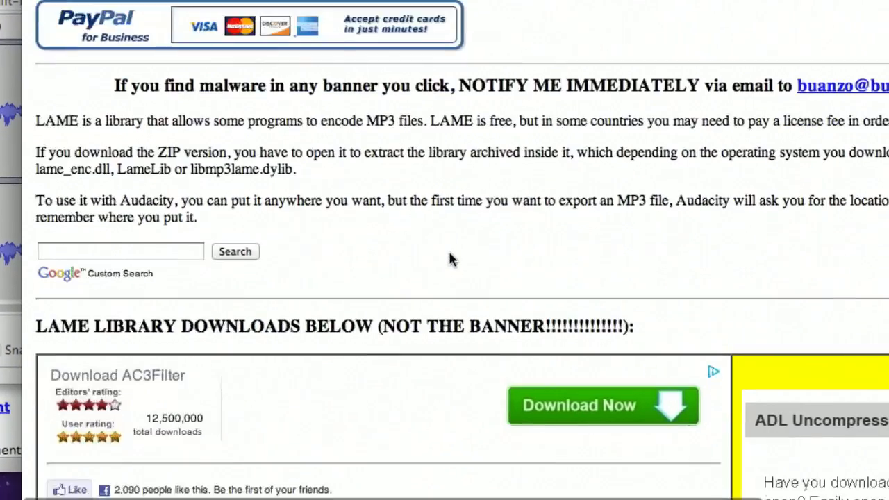
pyautogui.scroll(-9, 450, 259)
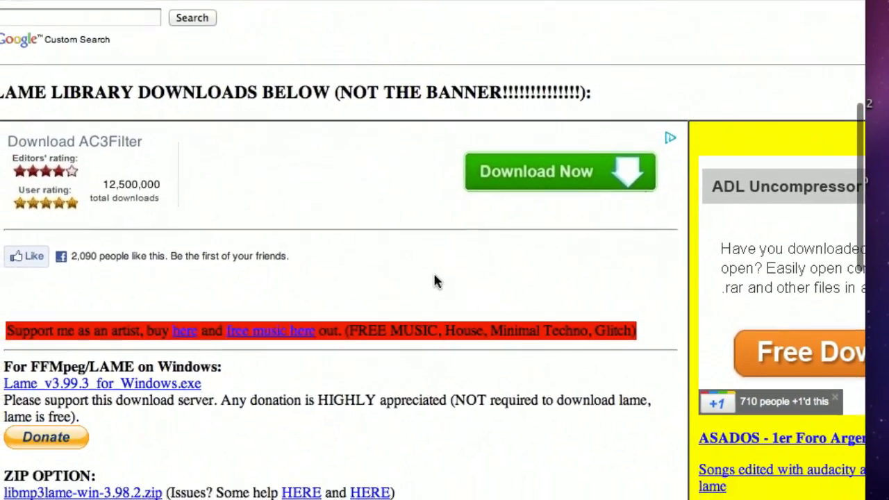
pyautogui.scroll(-14, 434, 274)
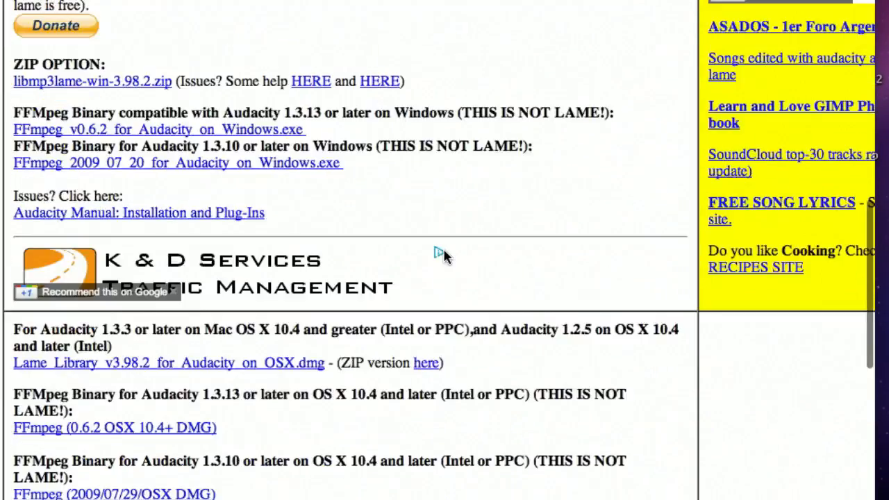
pyautogui.scroll(-15, 443, 255)
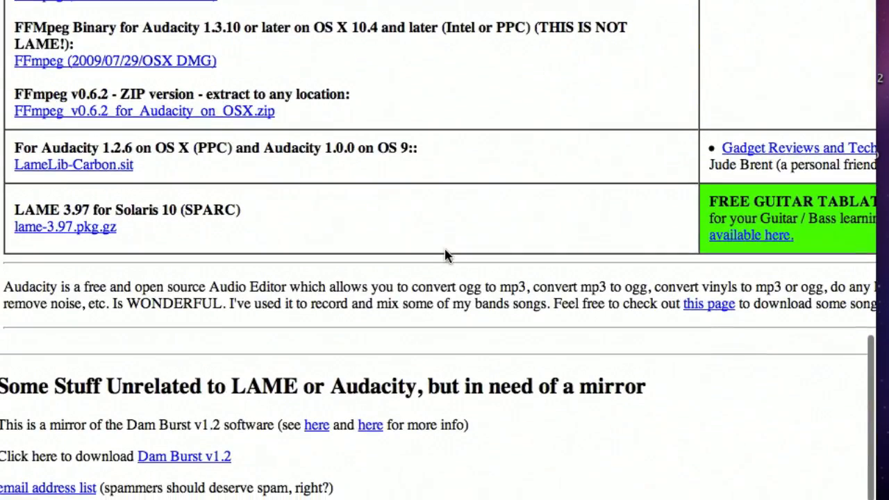
pyautogui.scroll(1, 445, 255)
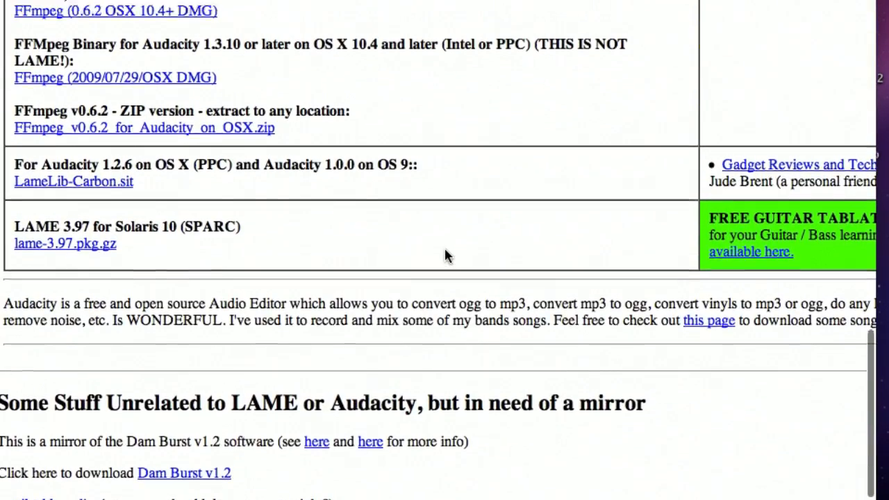
pyautogui.scroll(6, 445, 256)
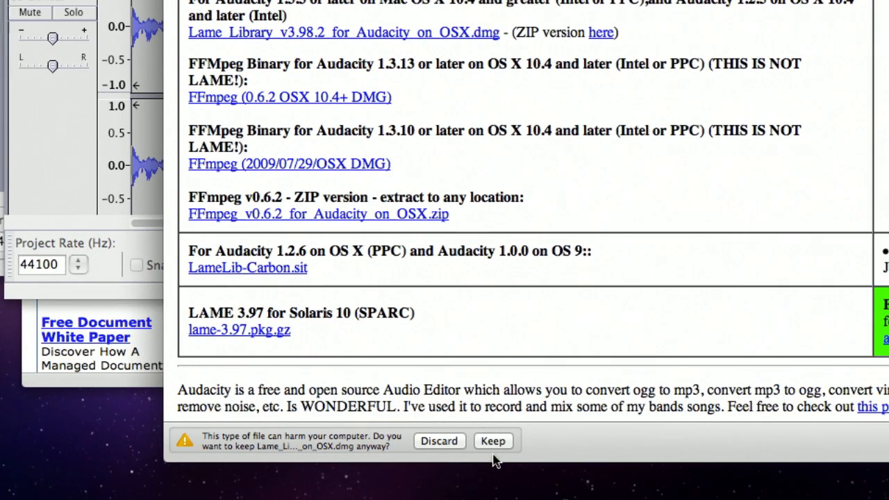
pyautogui.click(462, 442)
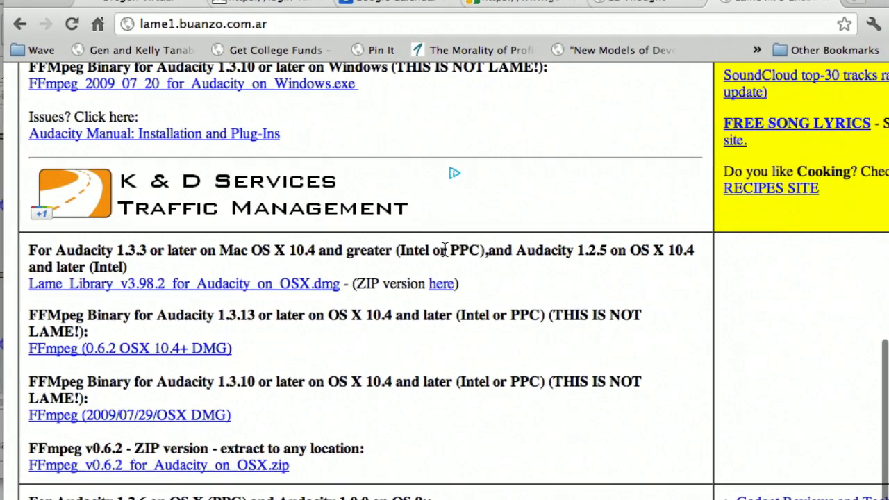
# Open the downloaded Lame Library disk image, return to the FAQ page, and move the disk image window clear of the instructions.
pyautogui.scroll(-1, 445, 250)
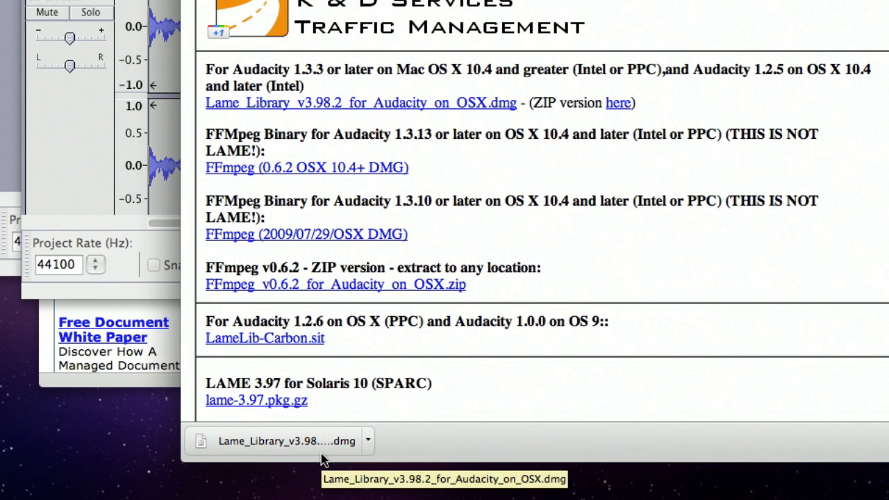
pyautogui.click(372, 442)
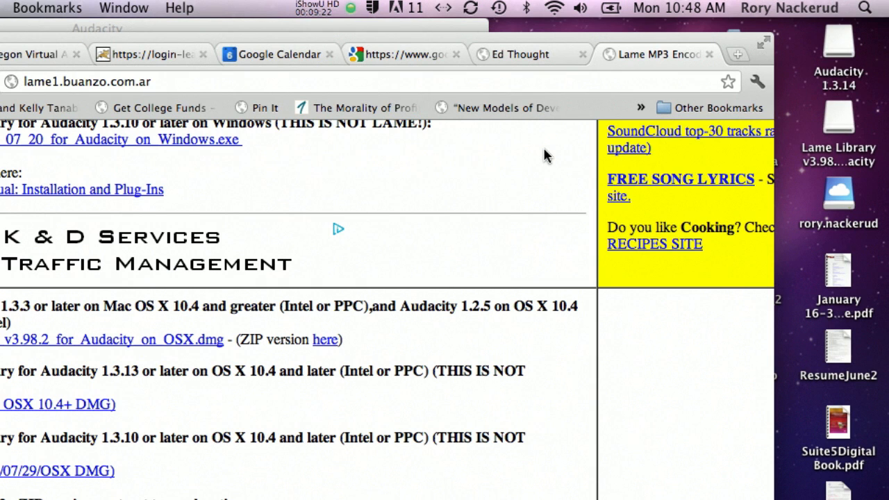
pyautogui.hscroll(-5, 544, 150)
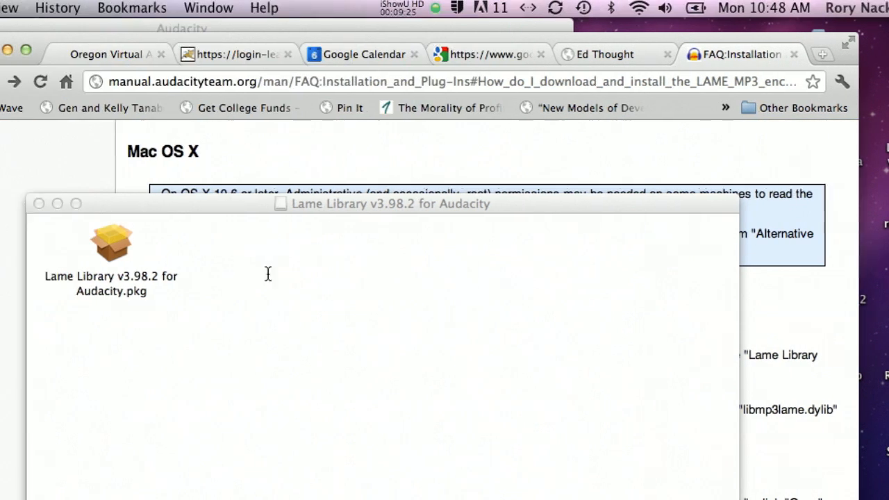
pyautogui.moveTo(359, 206); pyautogui.dragTo(488, 377)
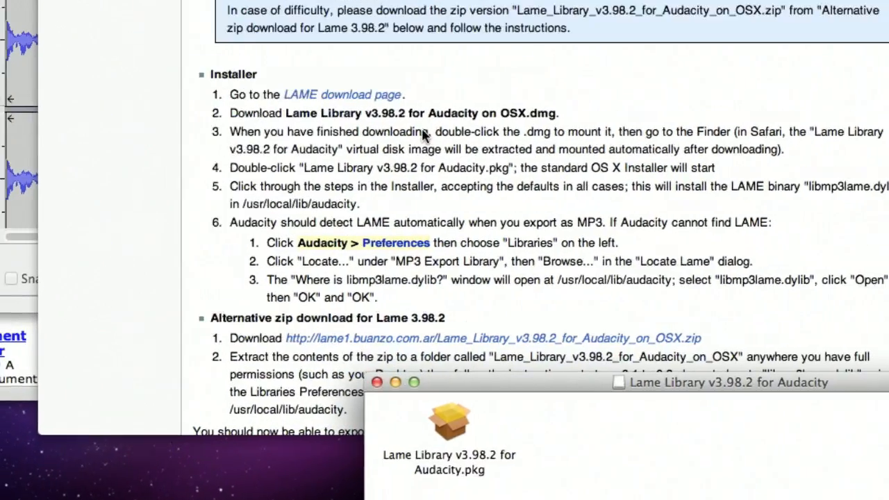
# Review the Windows and Mac OS X instructions for installing the LAME MP3 encoder.
pyautogui.scroll(10, 423, 134)
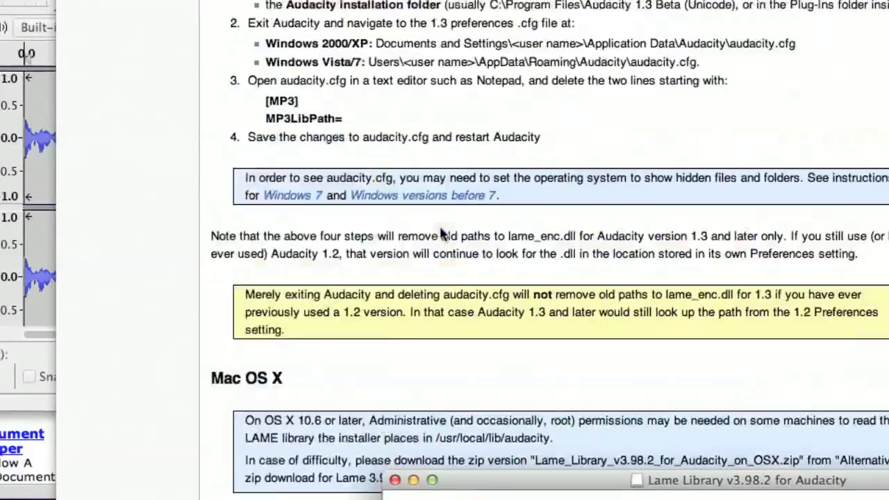
pyautogui.scroll(8, 444, 253)
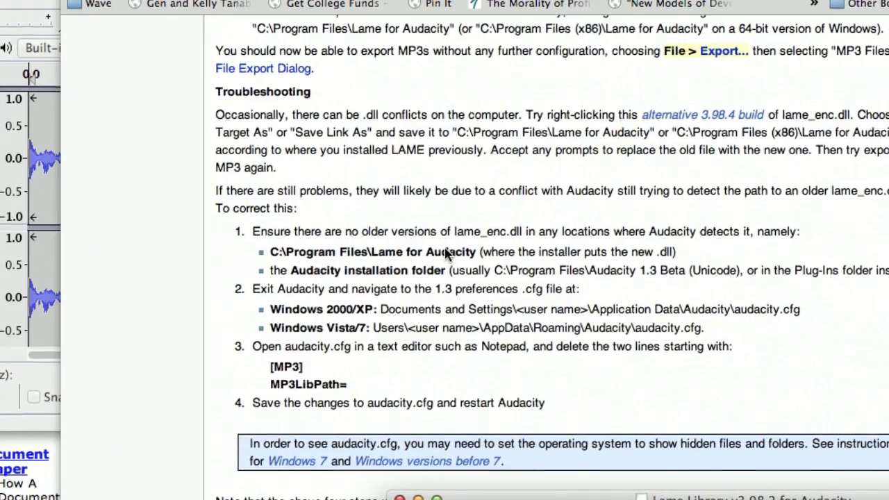
pyautogui.scroll(1, 445, 254)
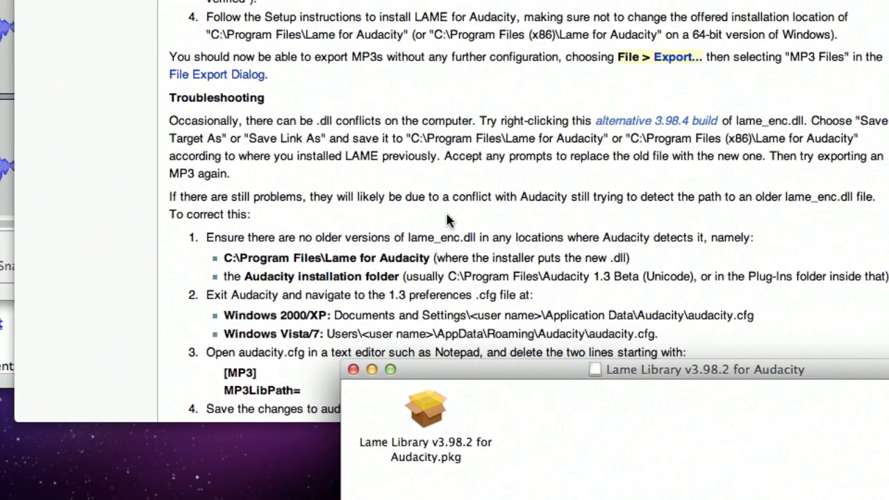
pyautogui.scroll(-5, 445, 239)
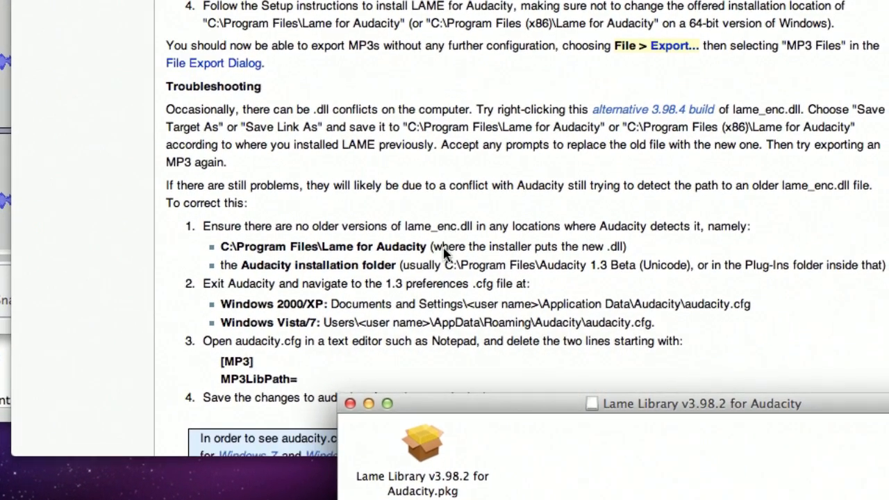
pyautogui.scroll(-10, 445, 253)
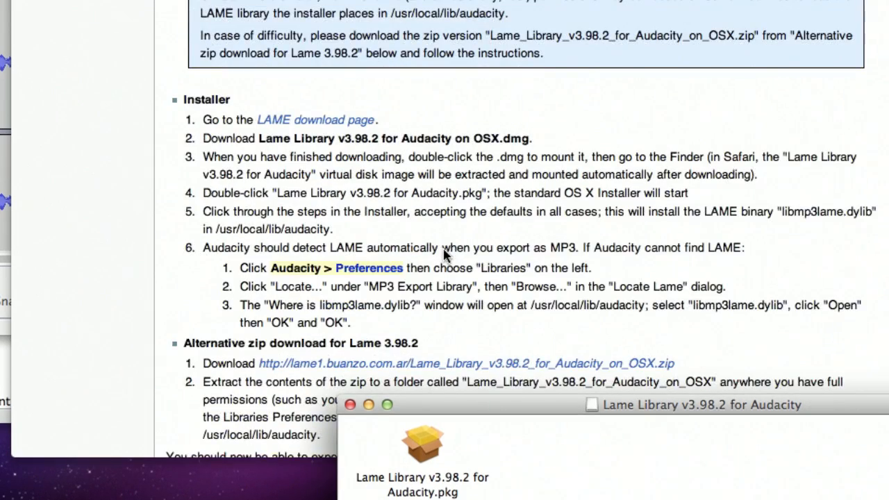
pyautogui.scroll(-3, 445, 255)
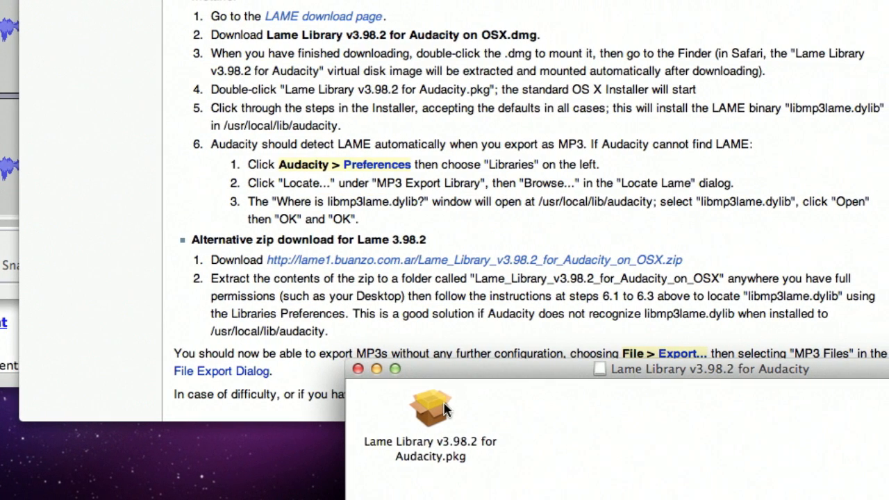
# Launch the Lame Library v3.98.2 for Audacity.pkg installer and select Macintosh HD with the default folder as the destination.
pyautogui.doubleClick(444, 408)
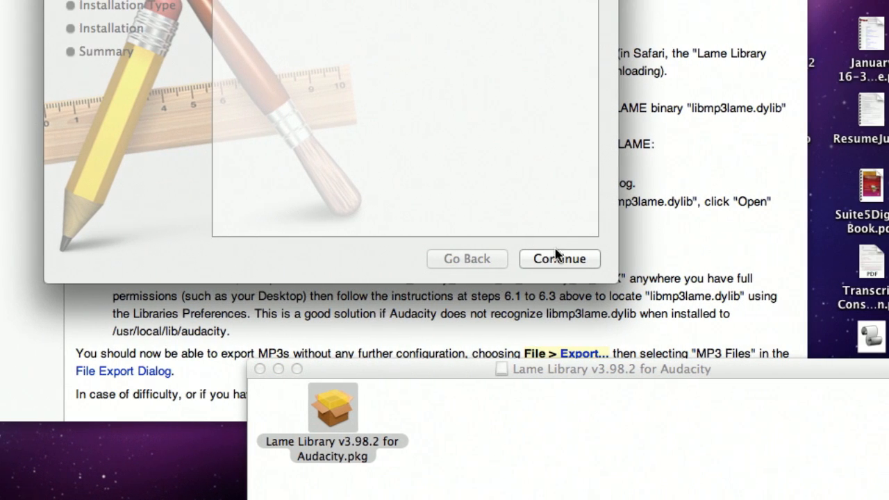
pyautogui.click(654, 258)
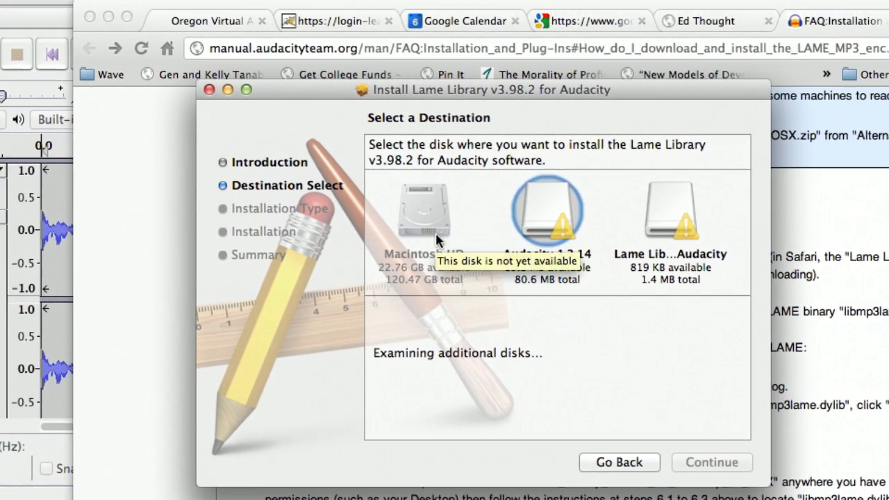
pyautogui.click(392, 160)
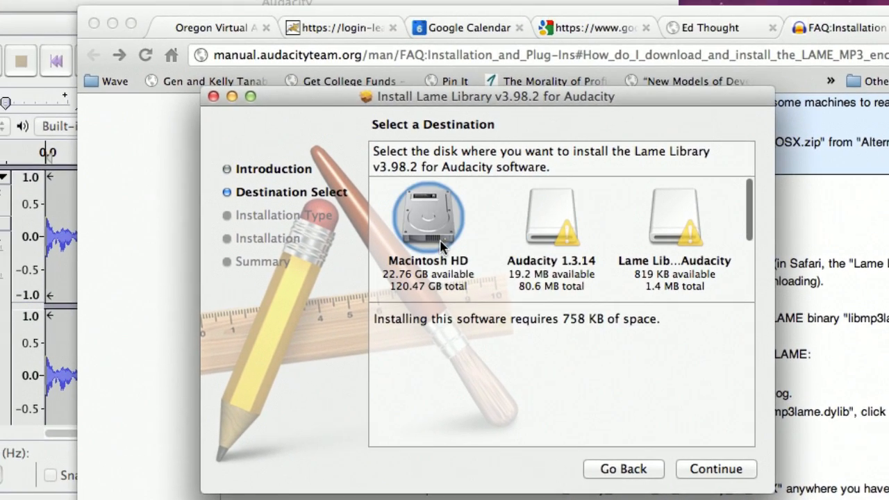
pyautogui.click(442, 240)
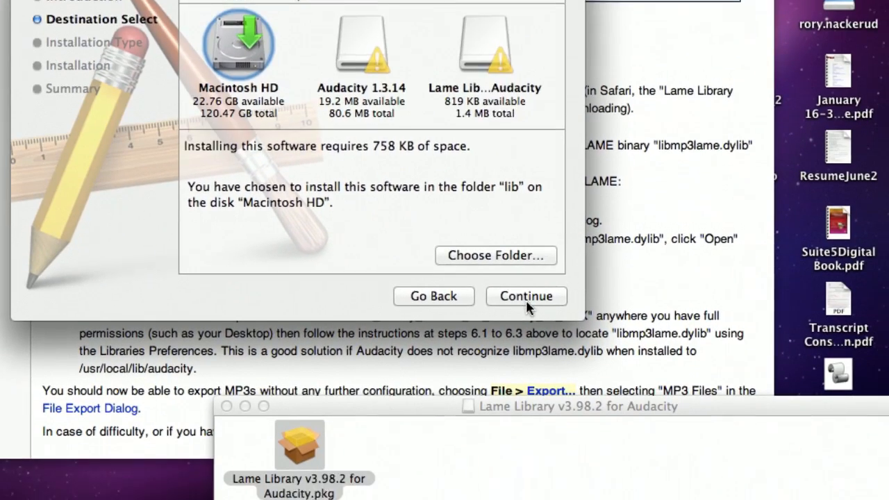
pyautogui.click(527, 304)
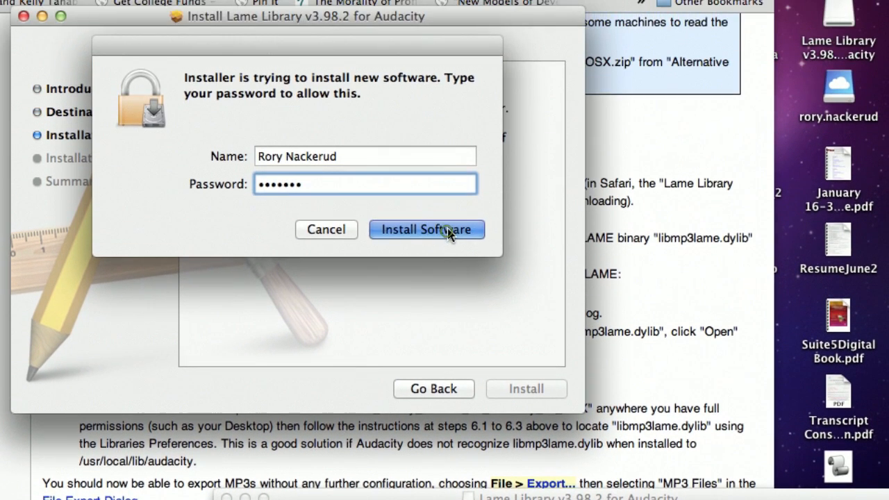
# Authorize the LAME installation with the account password, and close the finished installer and the disk image window.
pyautogui.click(455, 100)
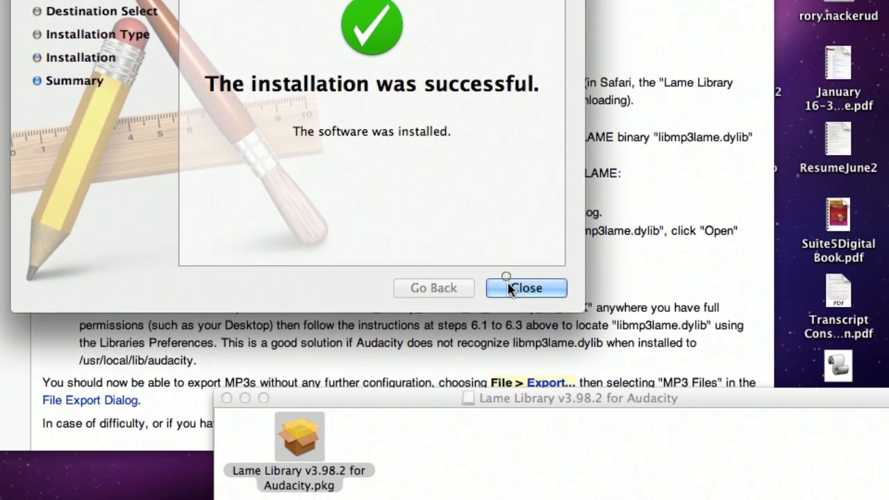
pyautogui.click(509, 287)
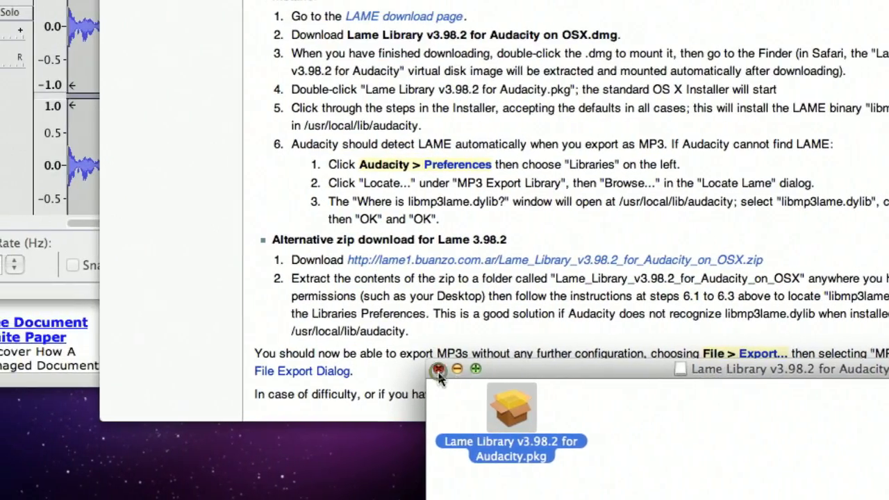
pyautogui.click(418, 368)
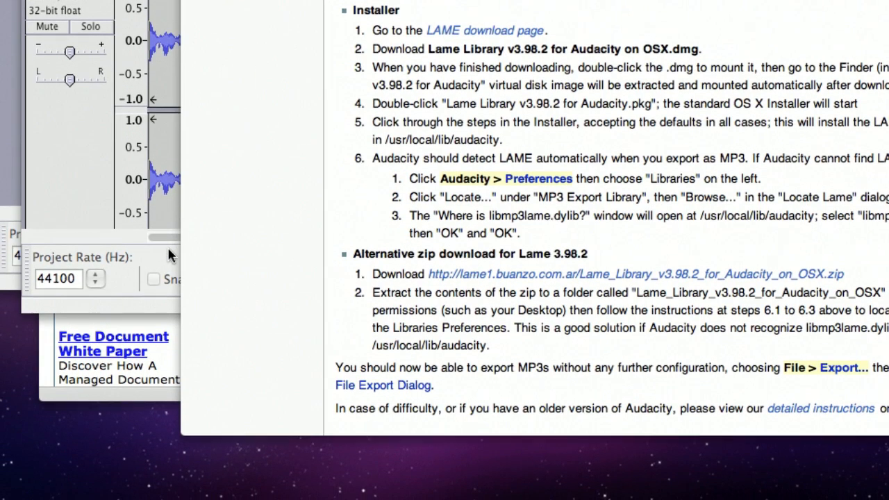
# Return to Audacity, accept /usr/local/lib/audacity/libmp3lame.dylib as the LAME library location, and let the MP3 export run.
pyautogui.click(168, 250)
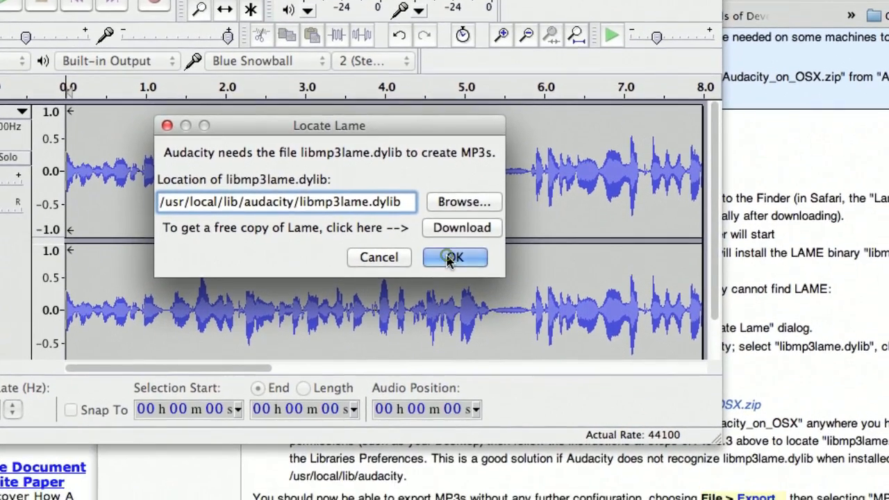
pyautogui.click(455, 287)
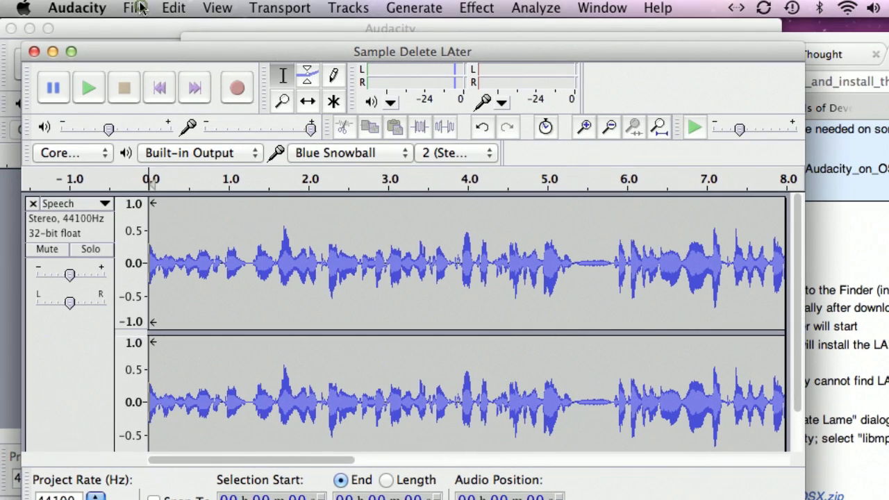
pyautogui.click(139, 7)
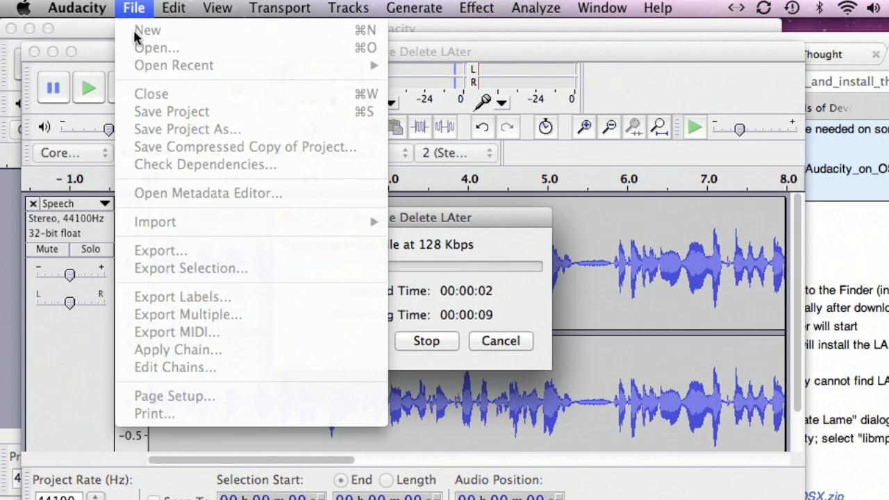
pyautogui.click(94, 61)
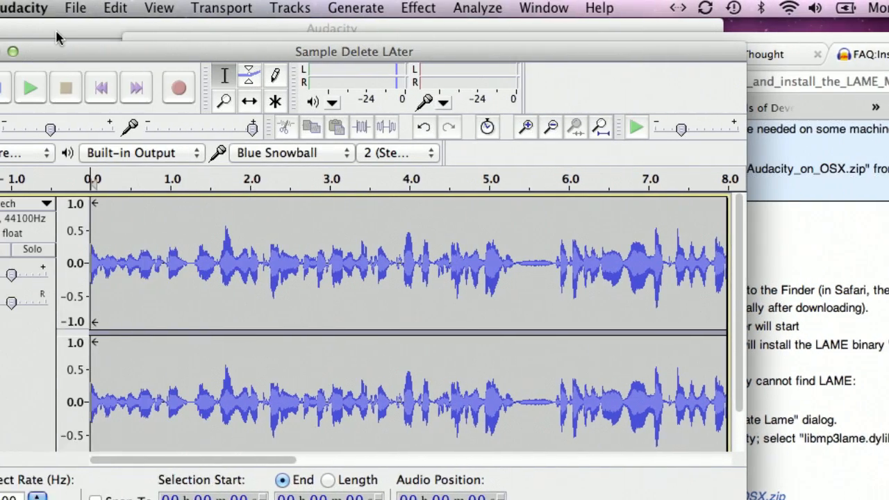
# Minimize the project window, the empty Audacity window and the browser windows to clear the desktop.
pyautogui.click(0, 52)
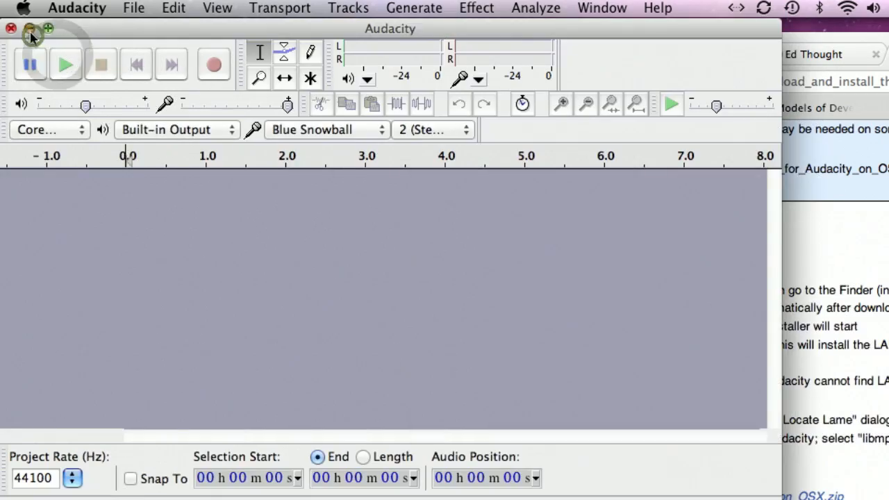
pyautogui.click(30, 31)
pyautogui.click(214, 55)
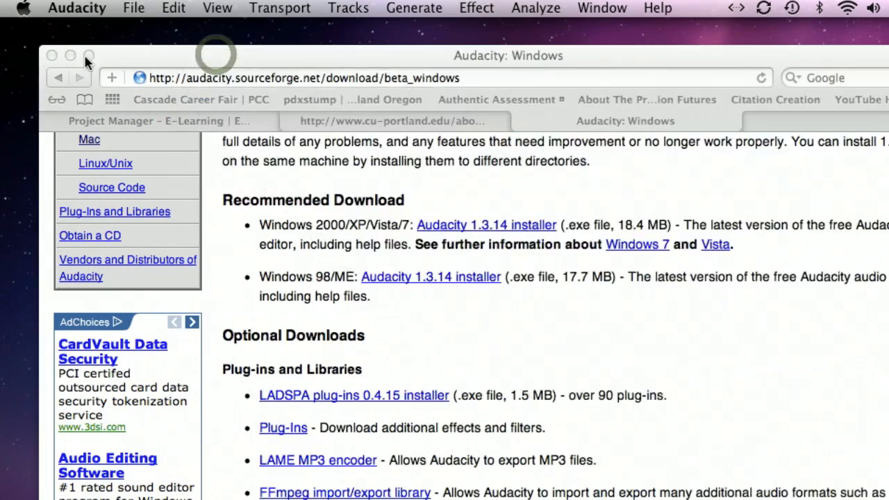
pyautogui.click(70, 57)
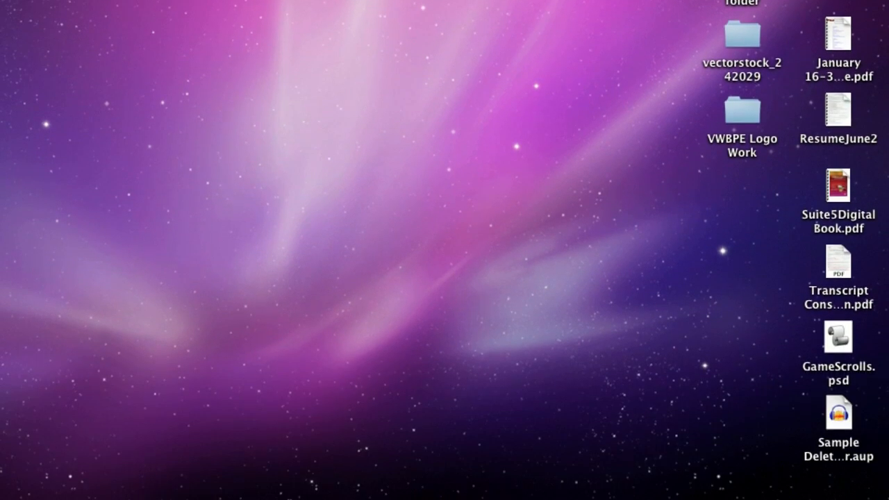
# Restore the Sample Delete LAter project and reopen its Export dialog to check which folder the MP3 is saved in.
pyautogui.moveTo(656, 496)
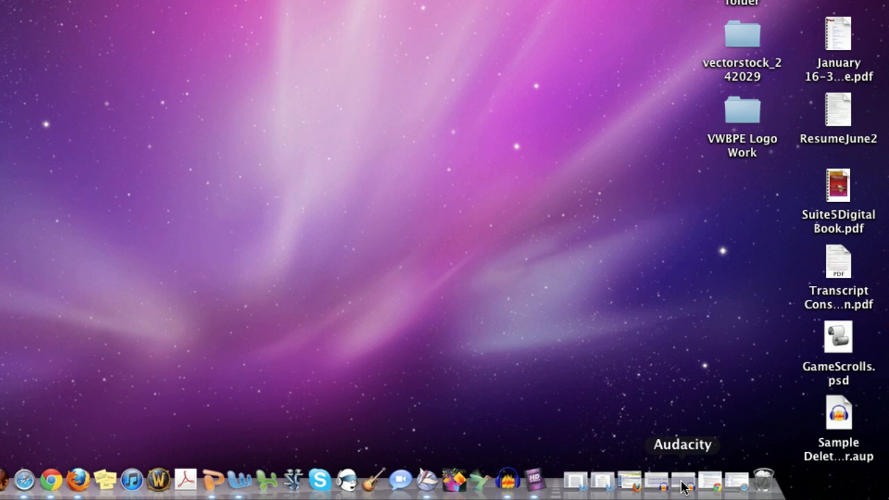
pyautogui.click(655, 489)
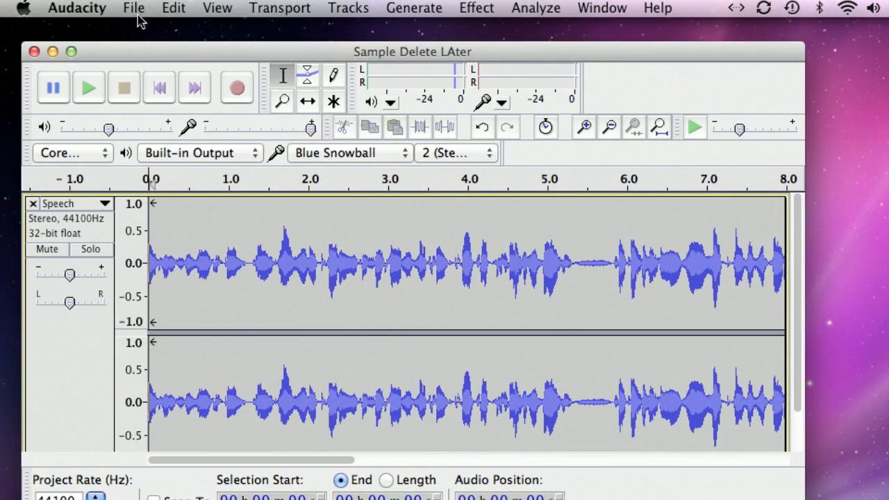
pyautogui.click(135, 8)
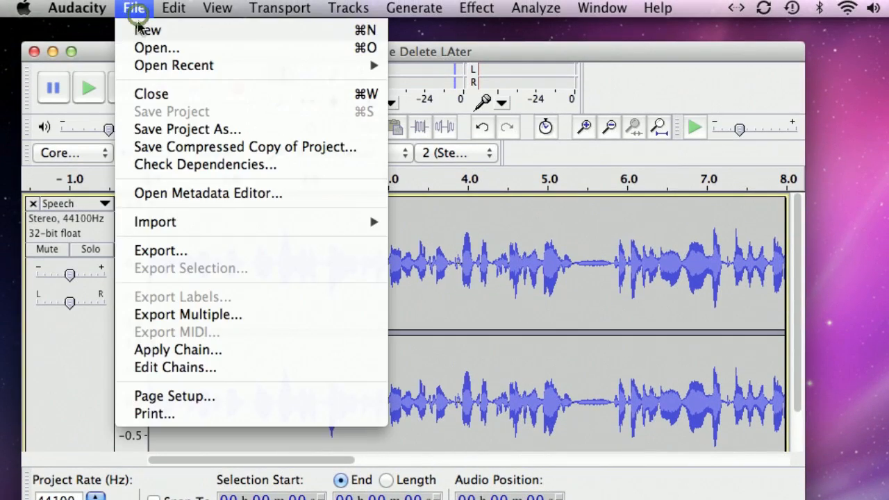
pyautogui.click(189, 256)
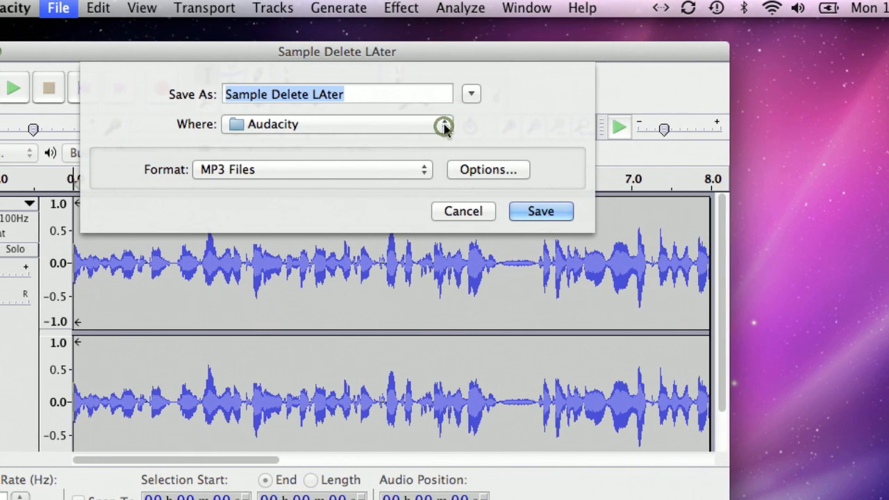
pyautogui.click(444, 125)
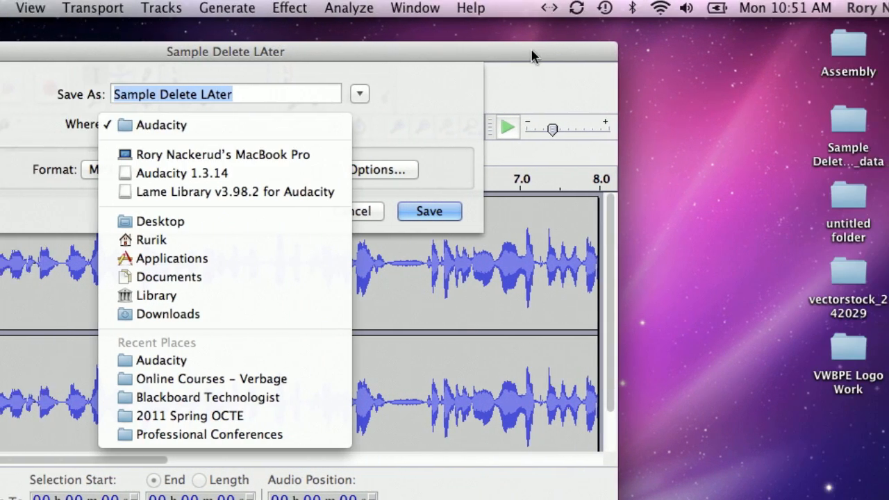
pyautogui.click(696, 53)
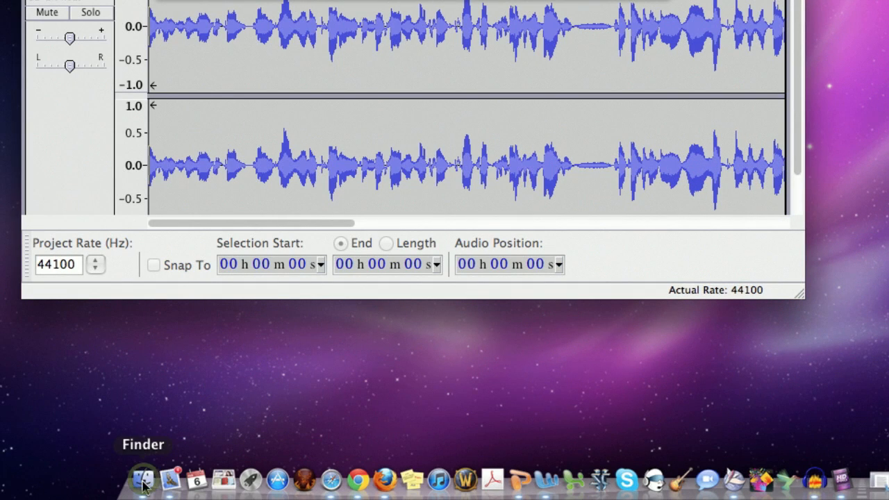
# Switch to Finder, locate Sample Delete LAter.mp3 in the Audacity folder under Applications, and place an alias of it on the desktop.
pyautogui.click(143, 481)
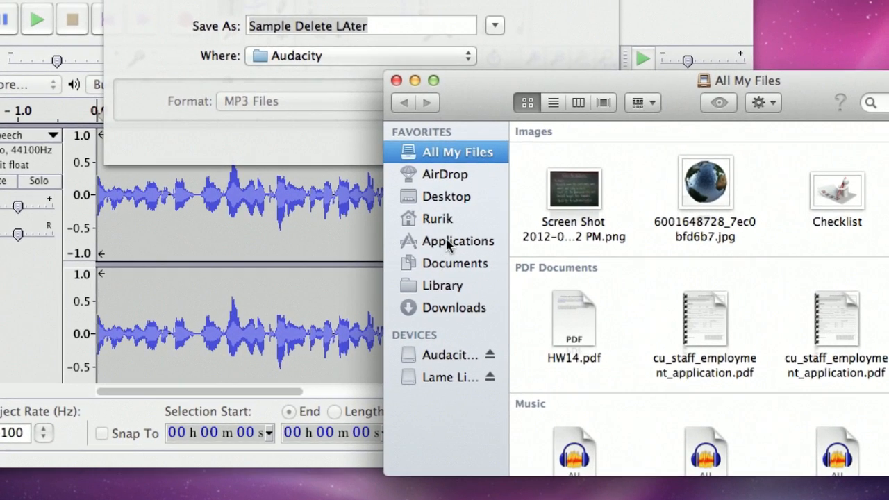
pyautogui.click(447, 243)
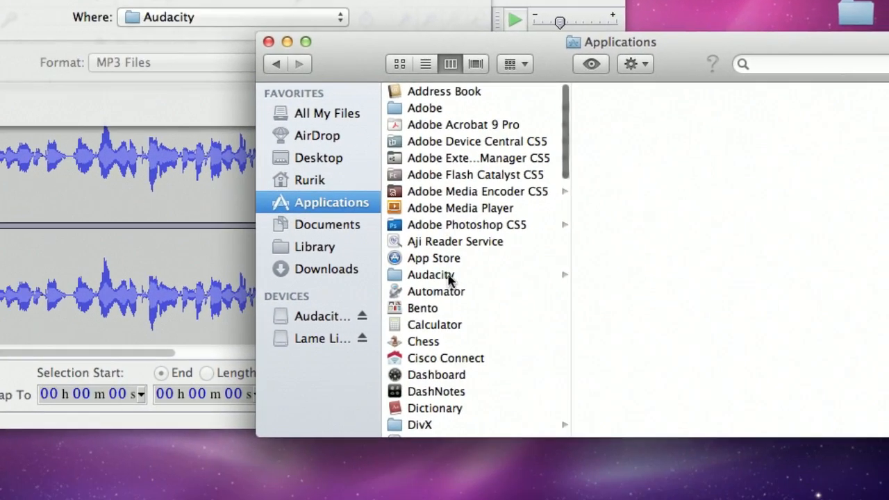
pyautogui.click(450, 329)
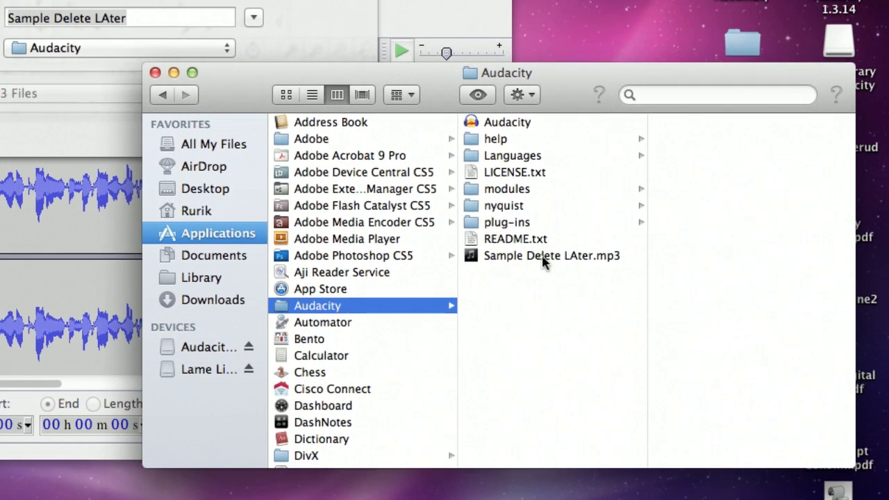
pyautogui.click(542, 255)
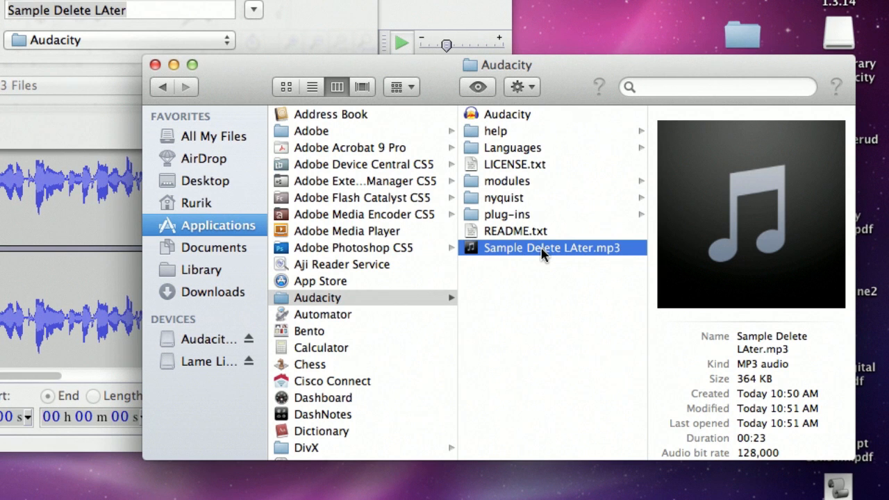
pyautogui.moveTo(541, 256); pyautogui.dragTo(582, 397)
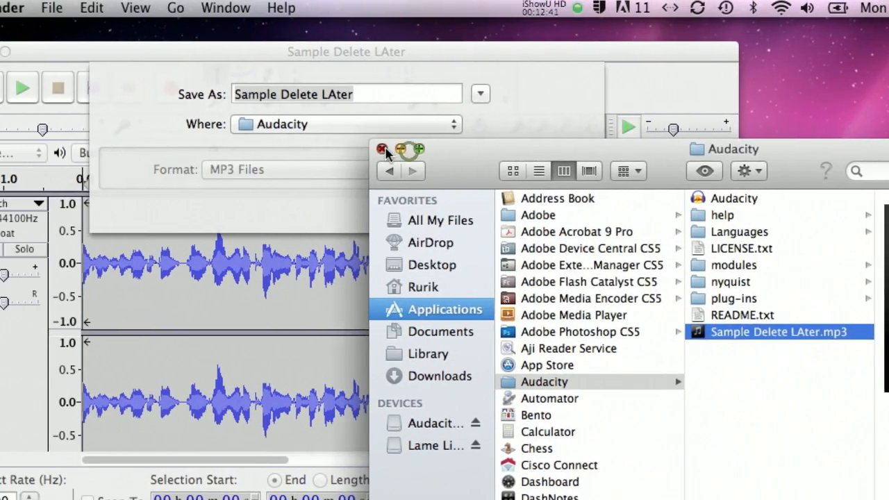
# Close the Finder window, cancel the open Export dialog, and minimize the project window.
pyautogui.click(383, 151)
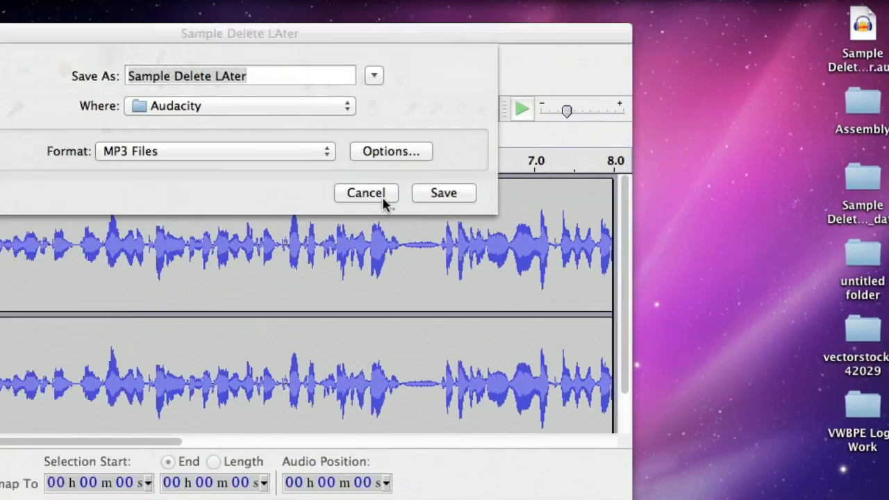
pyautogui.click(288, 125)
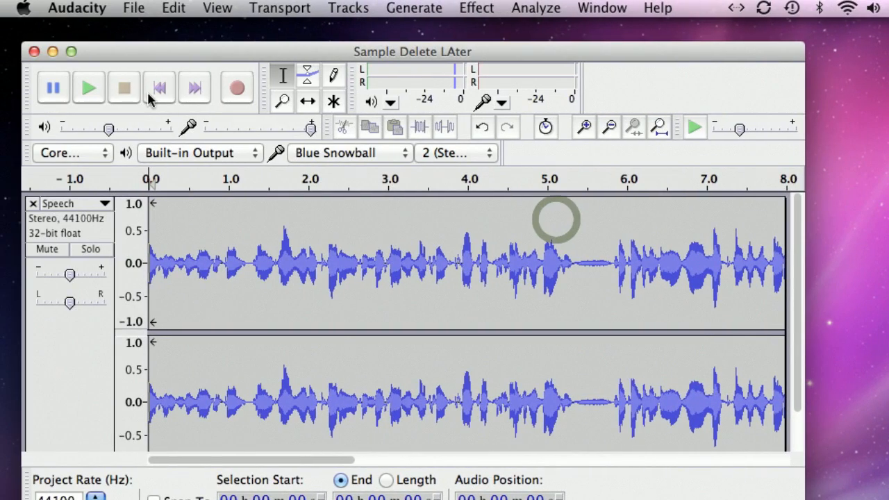
pyautogui.click(55, 52)
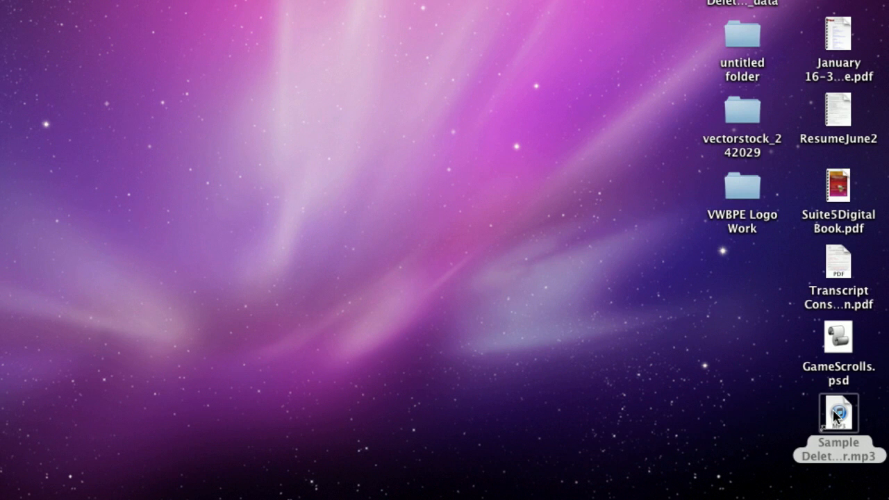
# Open the Sample Delete LAter.mp3 alias from the desktop in iTunes.
pyautogui.rightClick(836, 413)
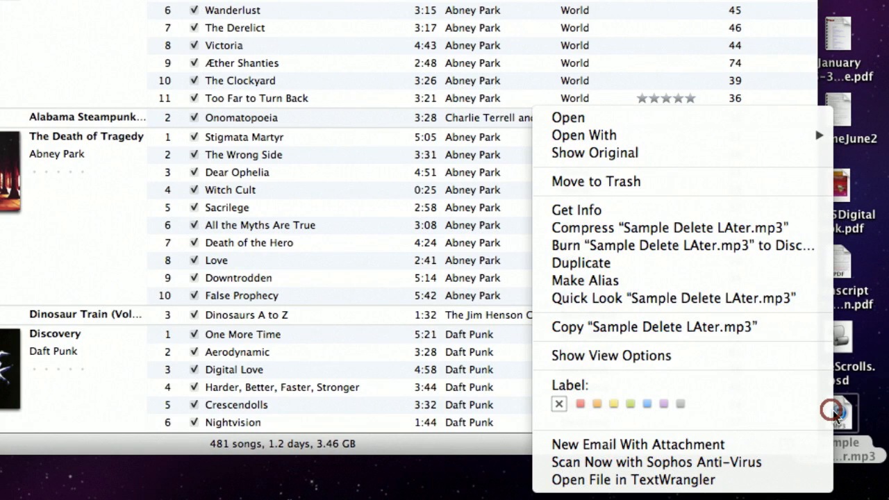
pyautogui.click(519, 62)
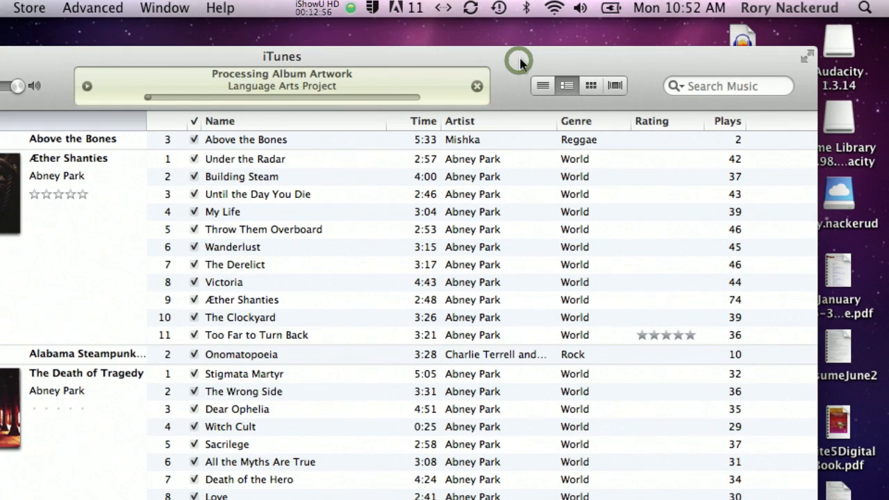